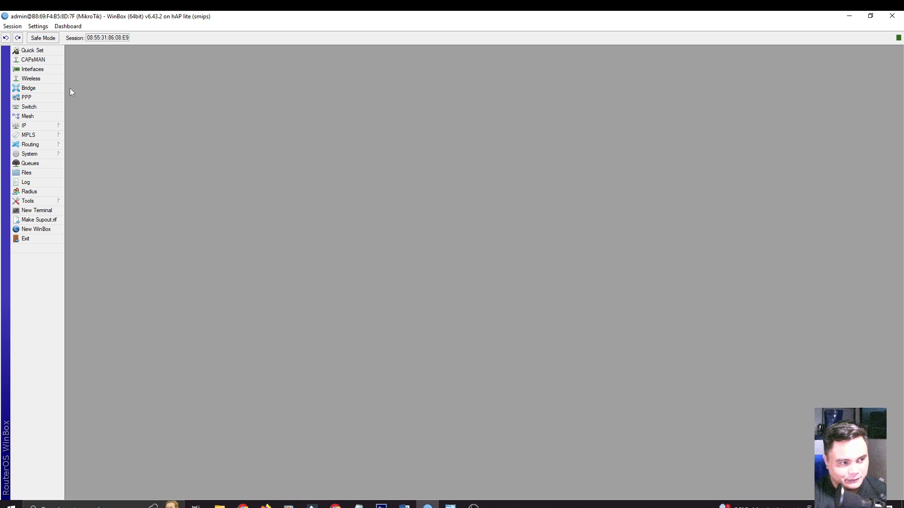
Open the PPP window on its Secrets tab, which lists no users yet
click(48, 99)
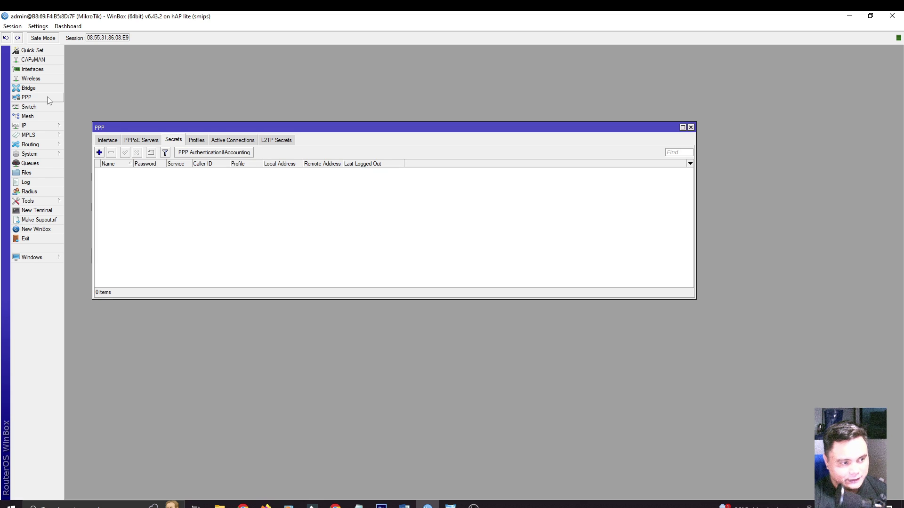
Inspect the 5MB, 10MB and 15MB PPP profiles, then check Windows' network connection status
drag(162, 129, 198, 129)
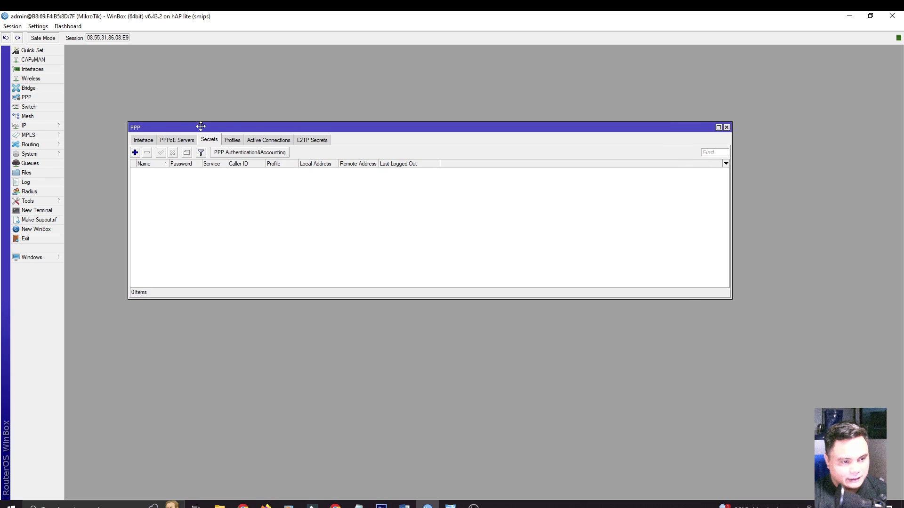
click(231, 140)
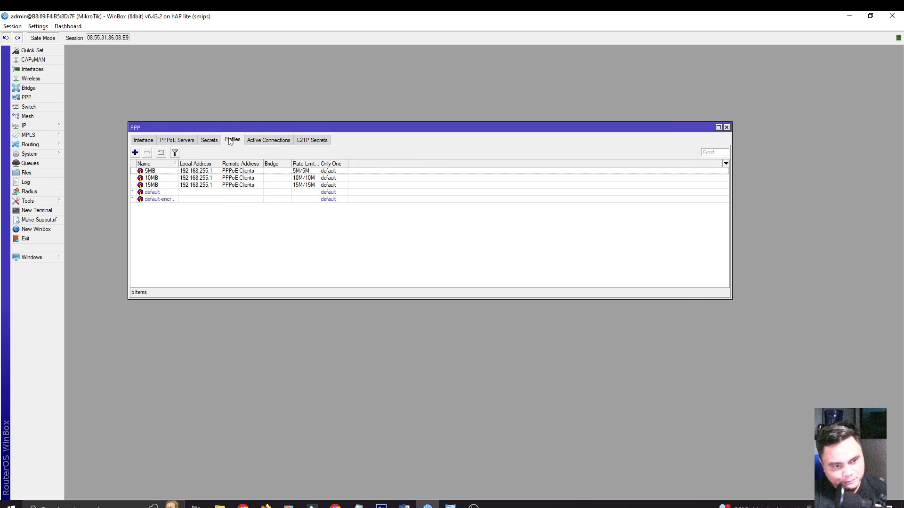
click(161, 174)
click(164, 178)
click(163, 185)
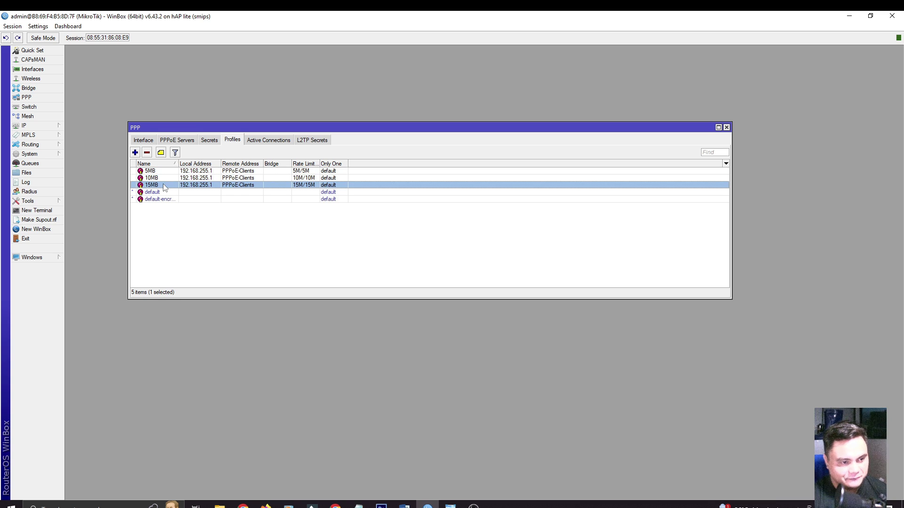
click(210, 140)
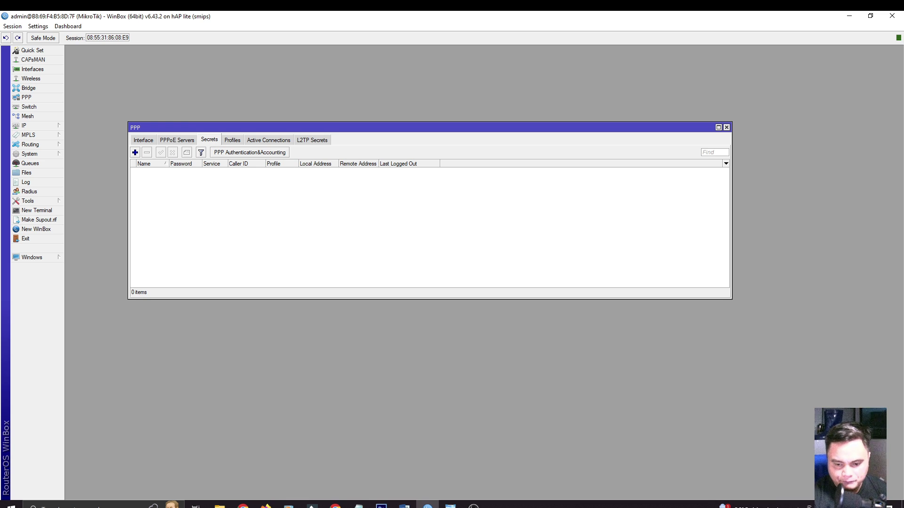
click(829, 505)
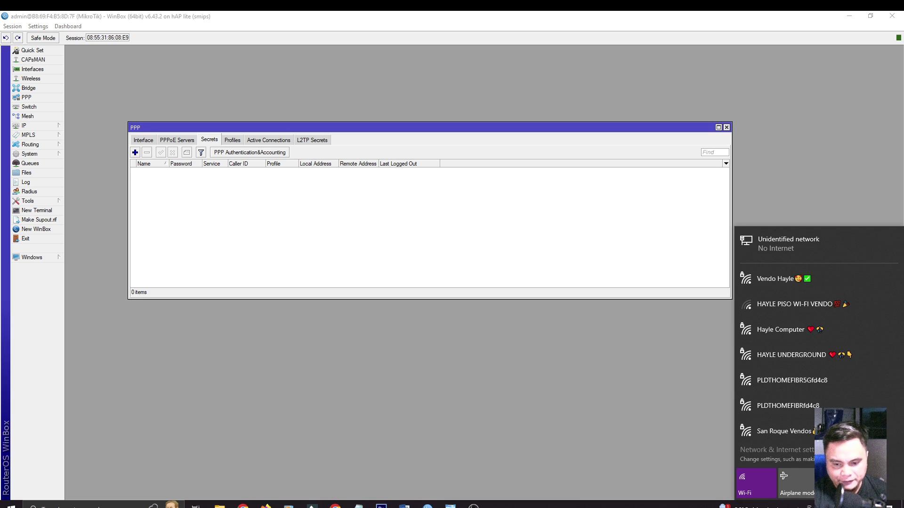
Run a fast.com speed test in Chrome, which shows 0 speed and no internet, then go back to WinBox
click(463, 444)
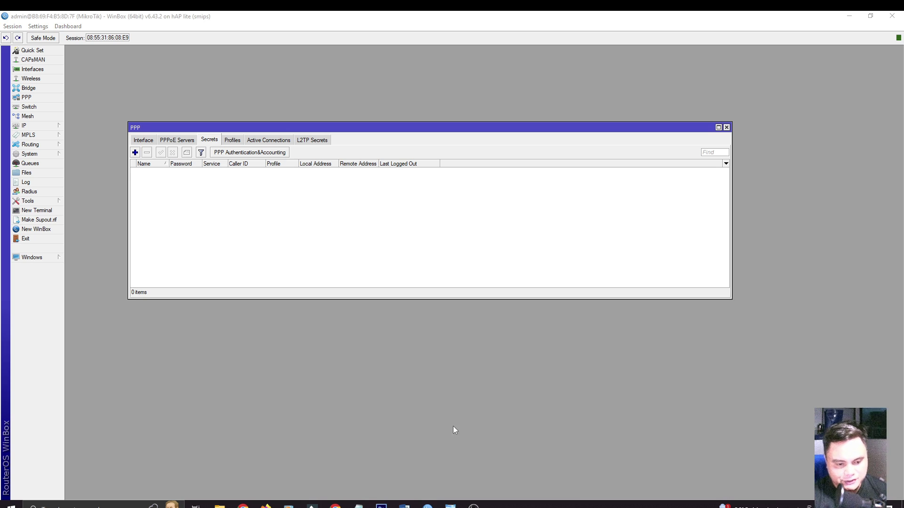
click(335, 505)
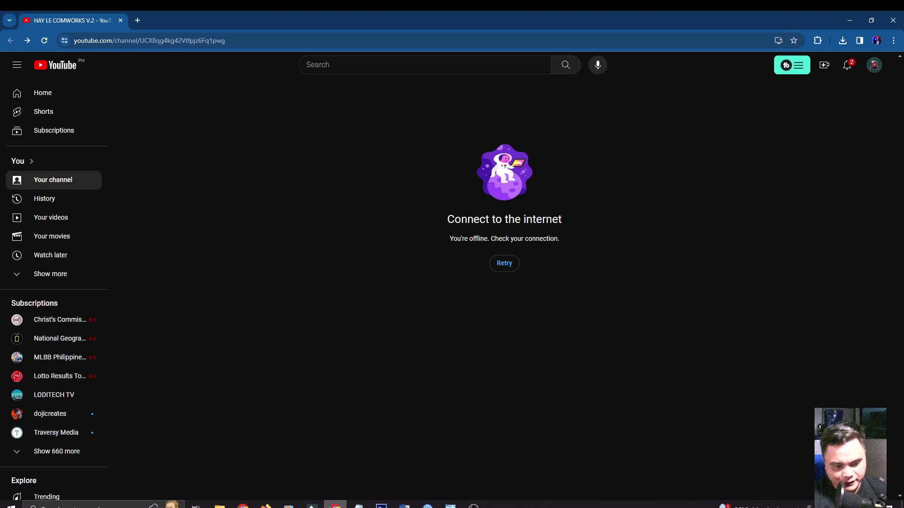
click(142, 22)
text(fast)
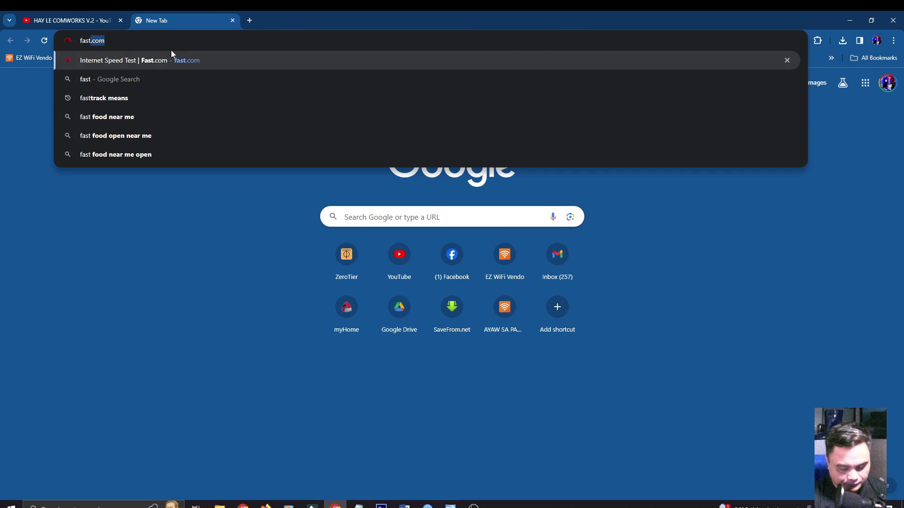
key(Return)
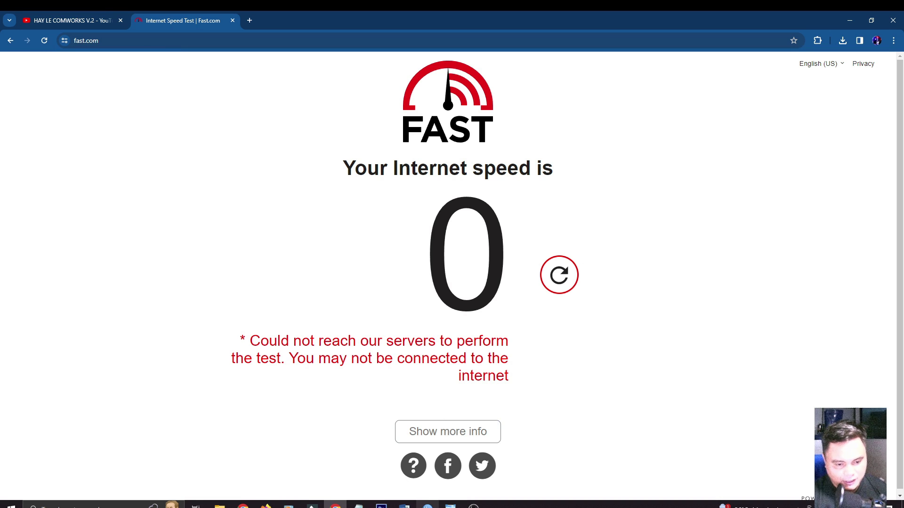
click(428, 505)
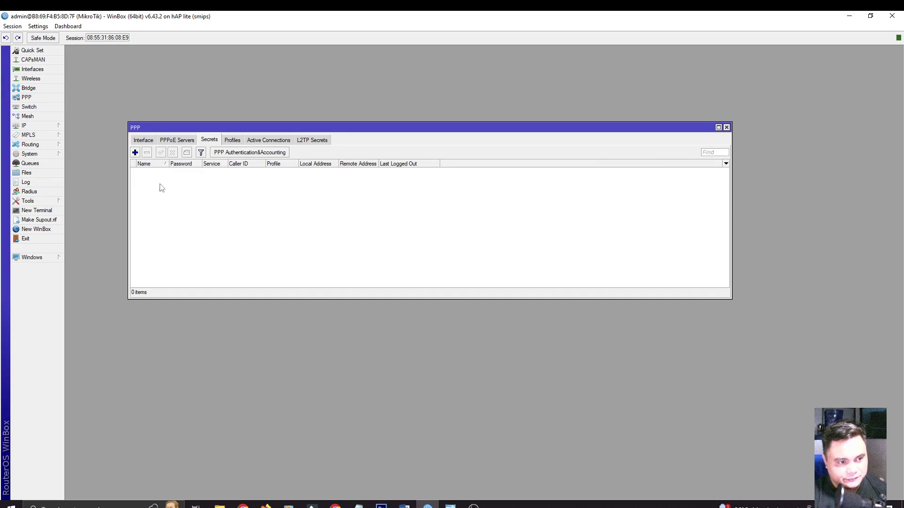
Create PPP secret c1 with a password, service pppoe and profile 5MB, then apply and close
click(135, 152)
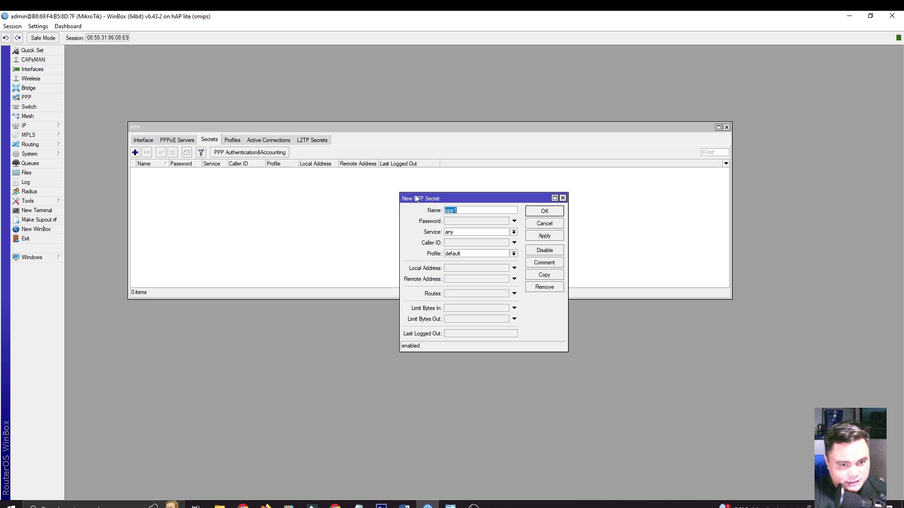
drag(435, 197, 303, 179)
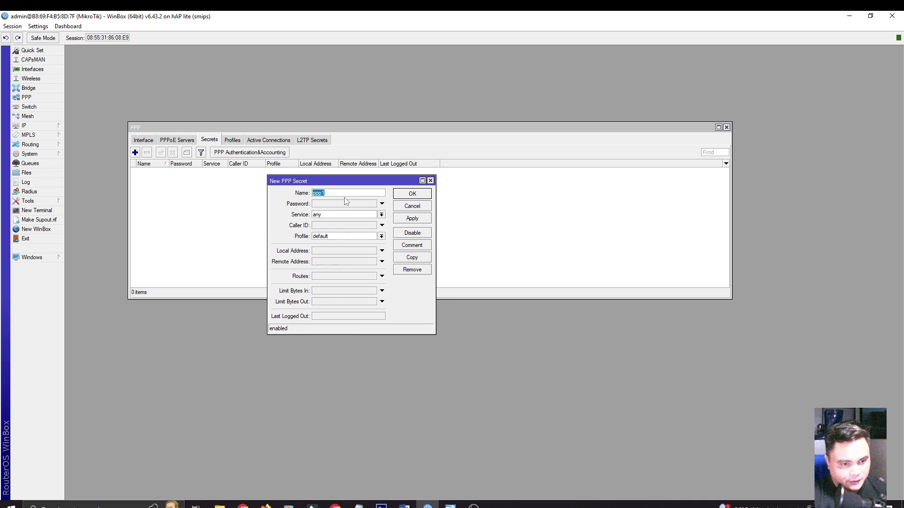
text(c1)
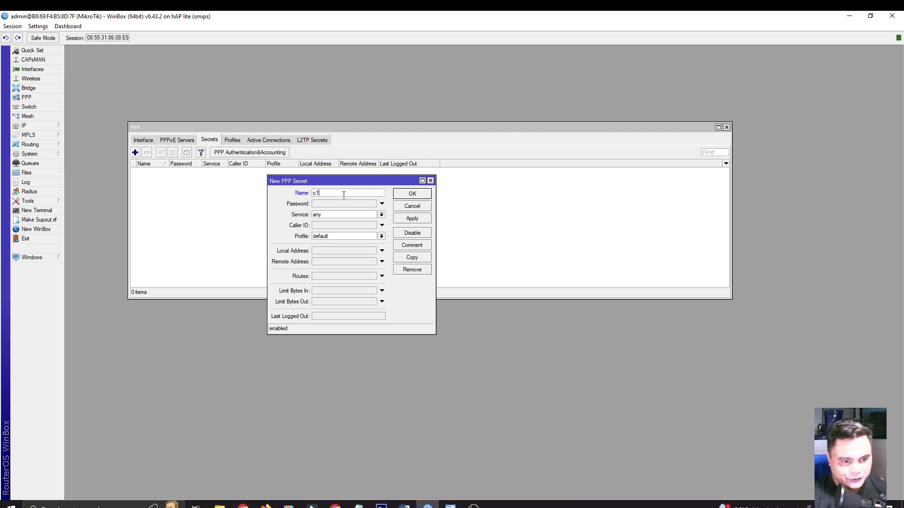
click(333, 204)
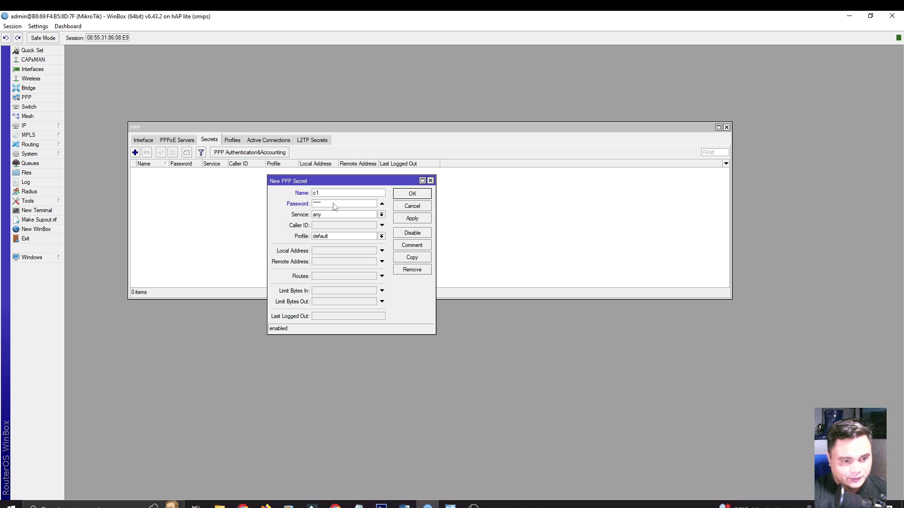
click(381, 215)
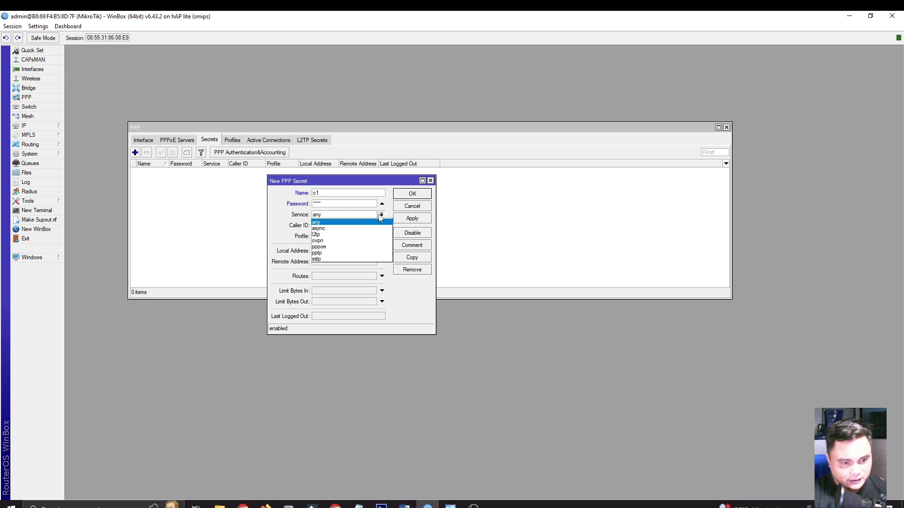
click(335, 250)
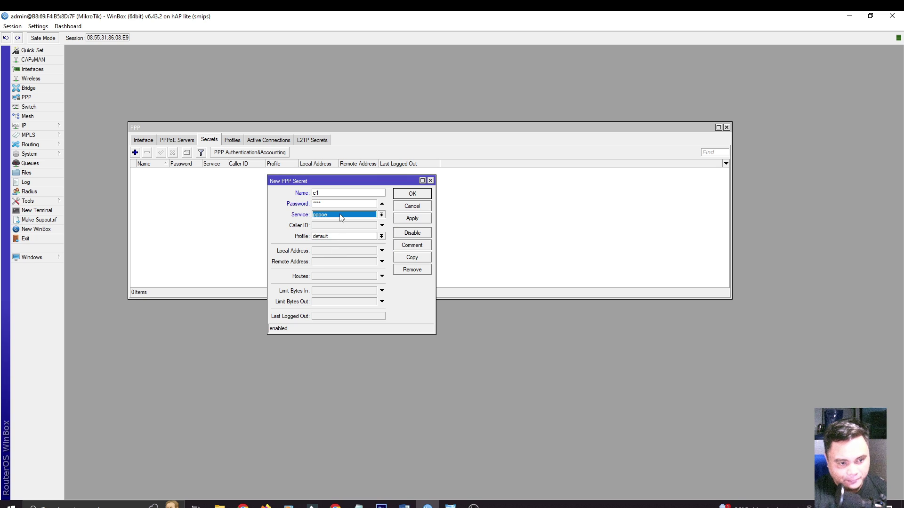
click(380, 236)
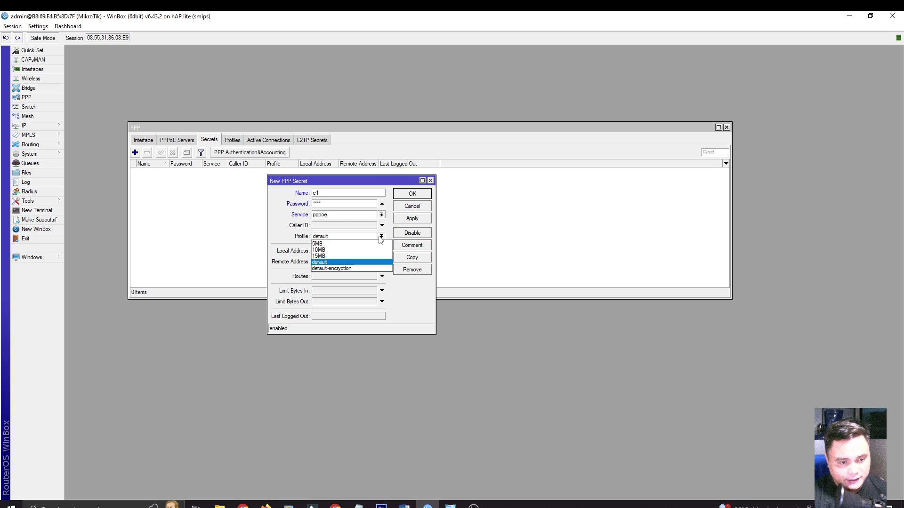
click(343, 245)
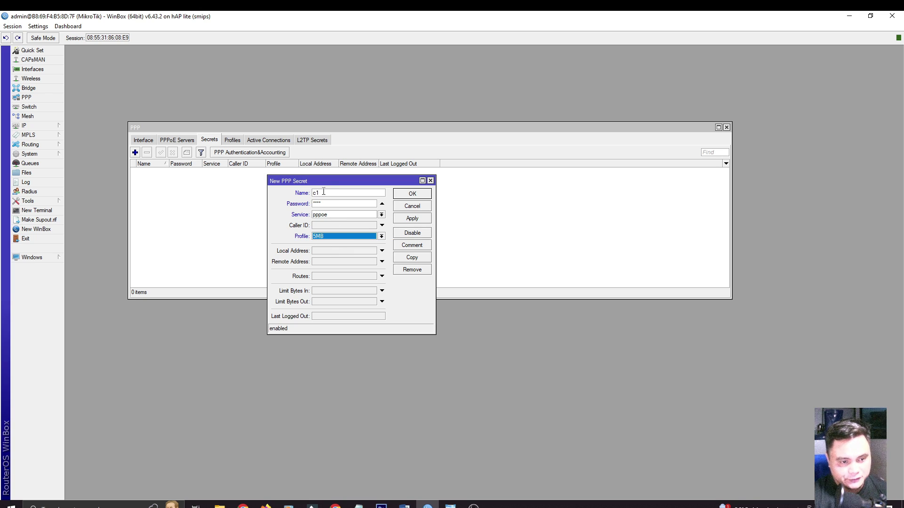
click(413, 219)
click(413, 194)
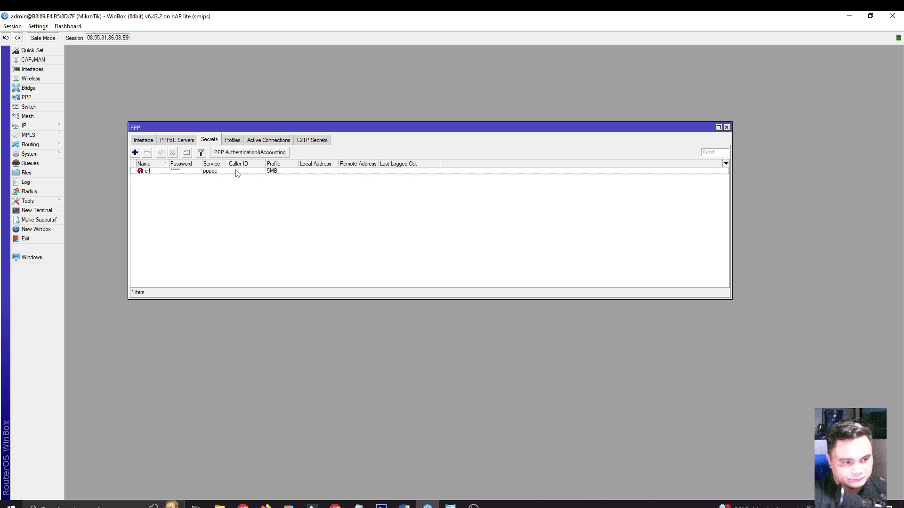
Widen the Password column and turn off Hide Passwords, then start another new PPP secret
drag(198, 164, 214, 163)
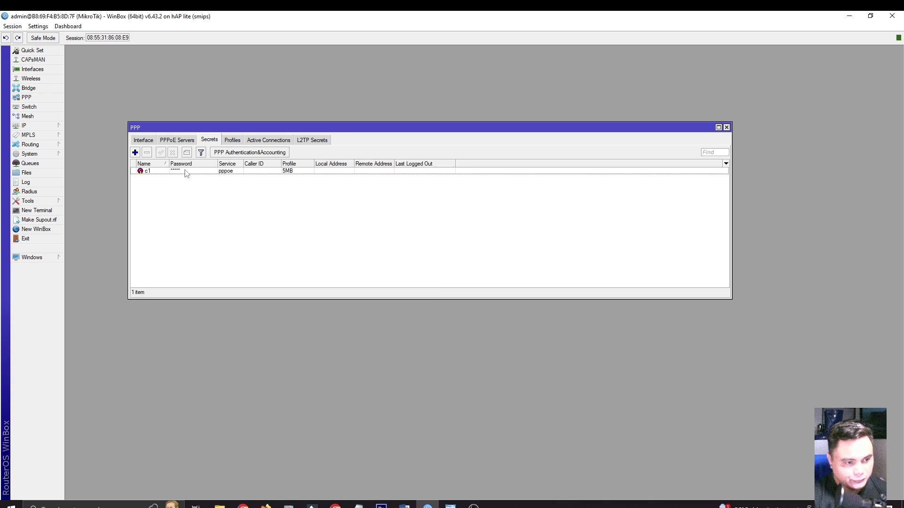
click(38, 26)
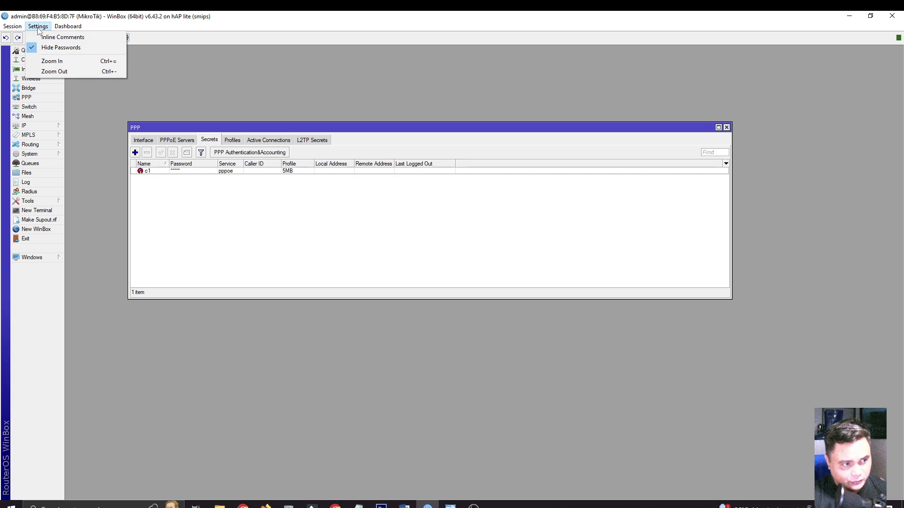
click(59, 47)
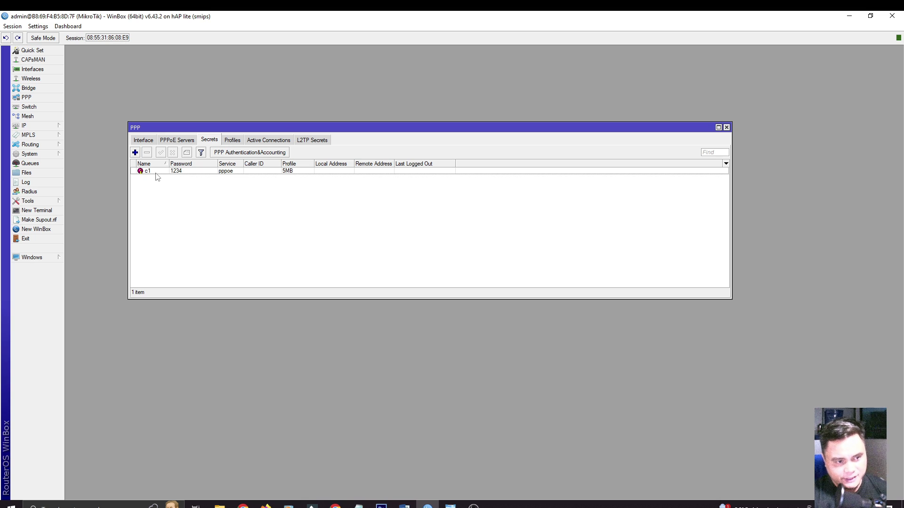
click(135, 152)
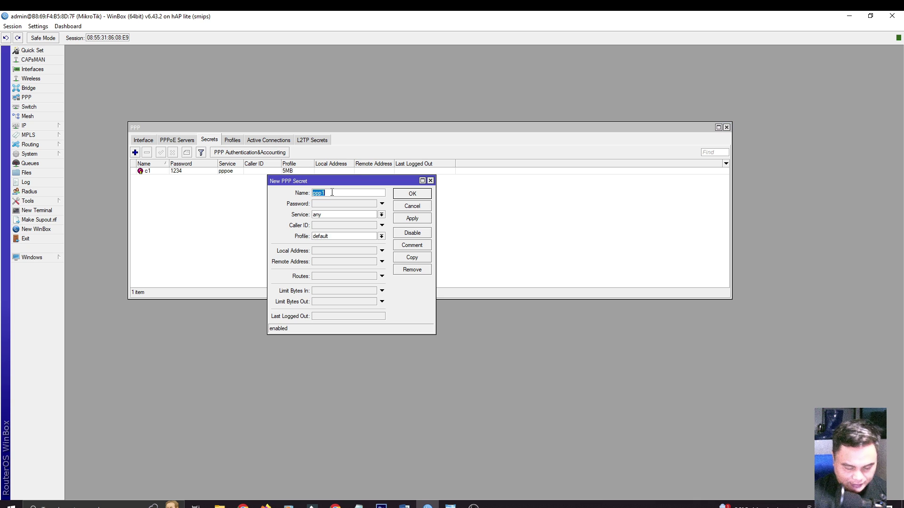
Fill in name c2 and a password, set service pppoe and profile 10MB, then apply and close
text(c2)
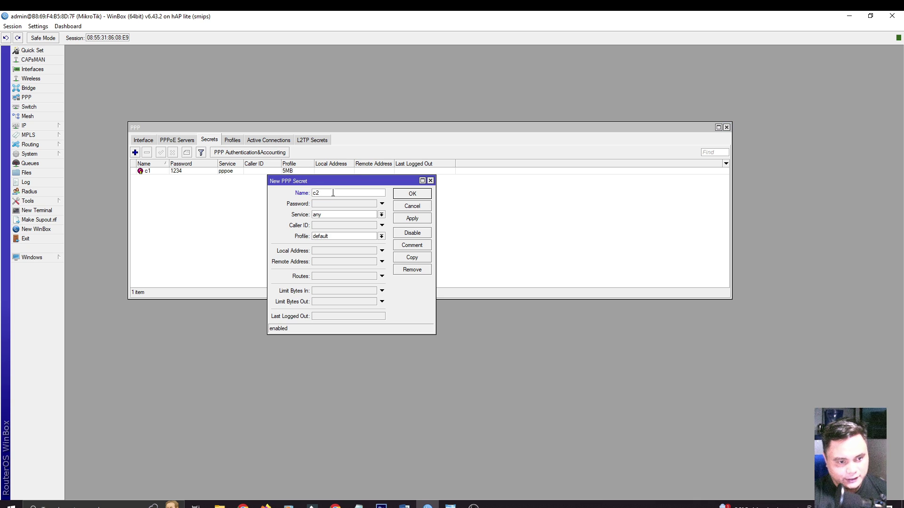
click(335, 205)
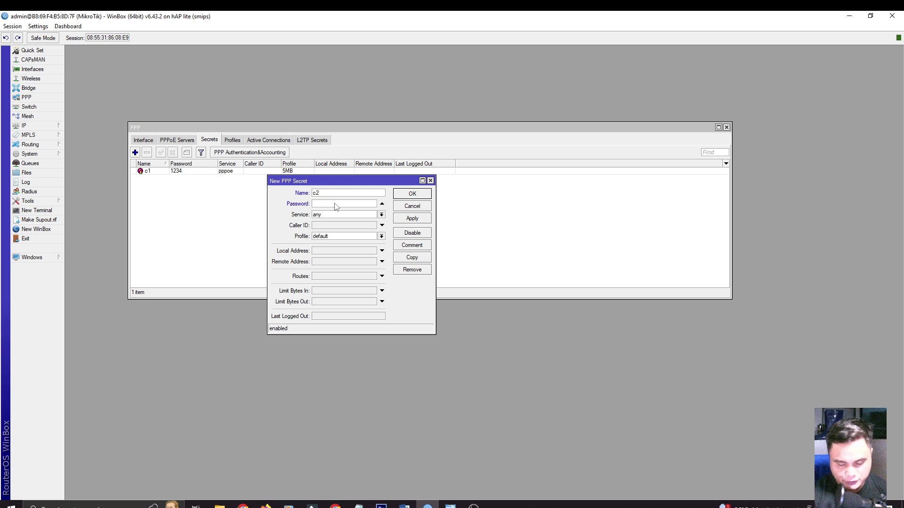
text(1234)
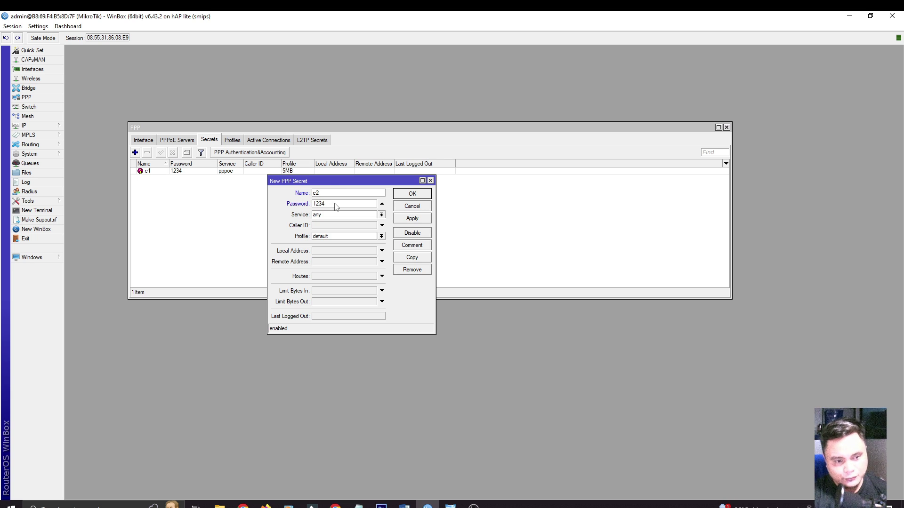
click(382, 215)
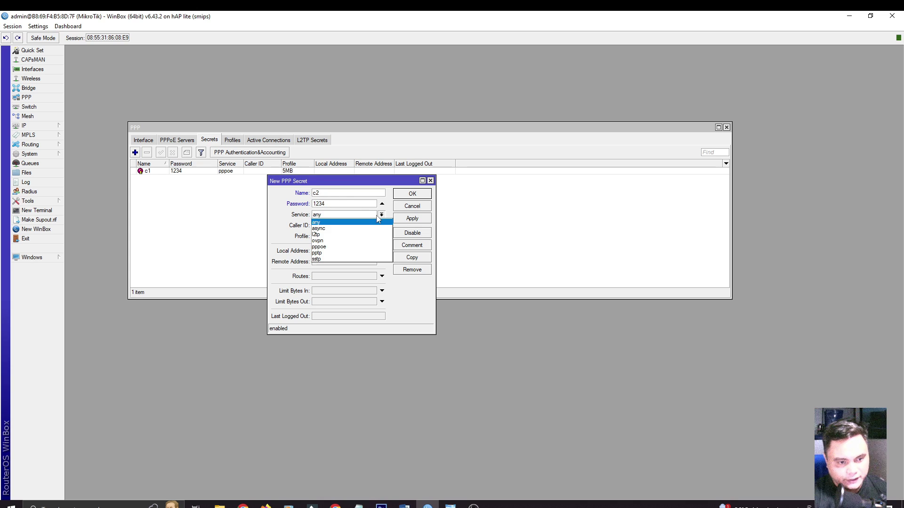
click(329, 247)
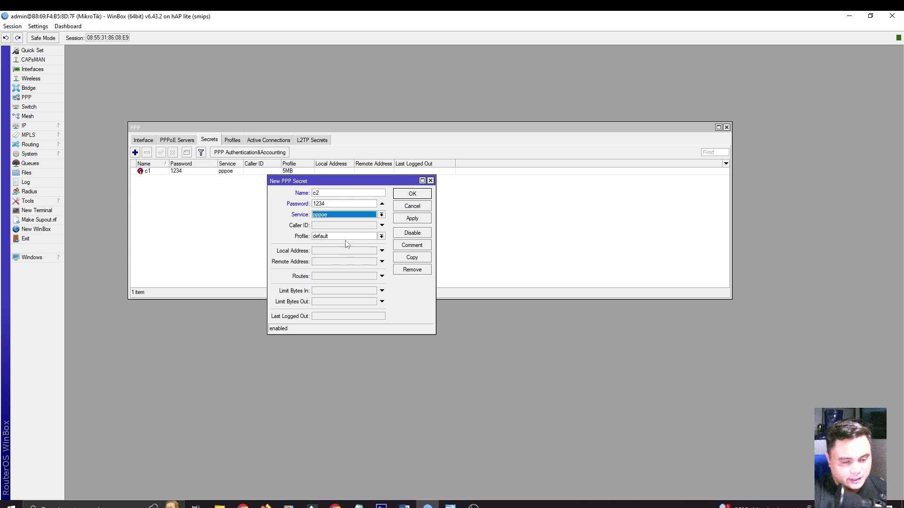
click(380, 237)
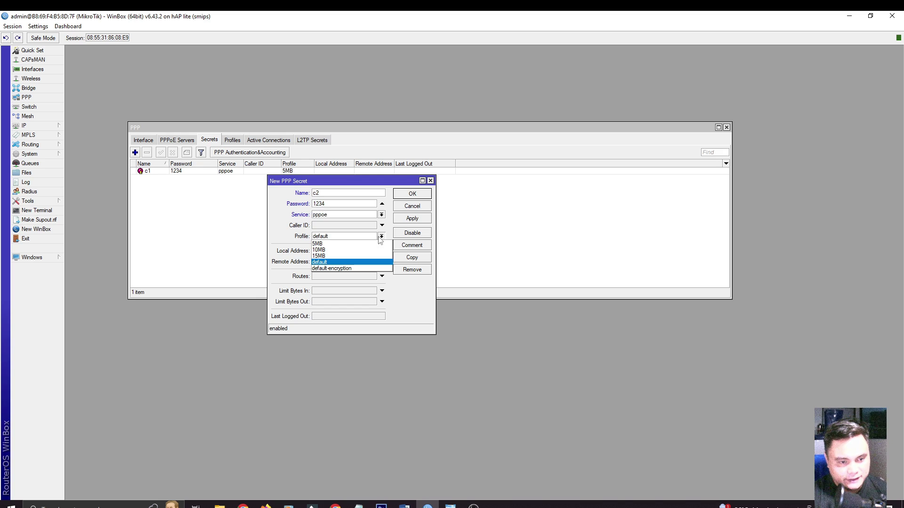
click(338, 252)
click(412, 219)
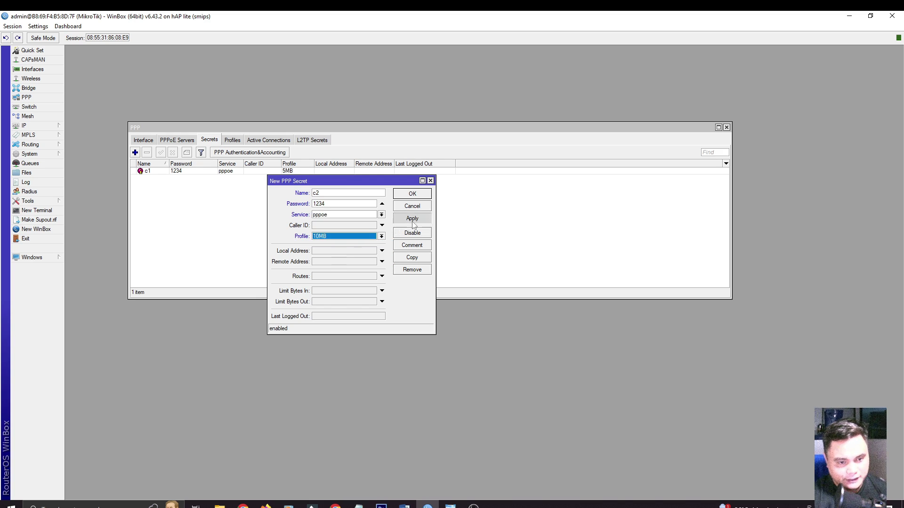
click(413, 194)
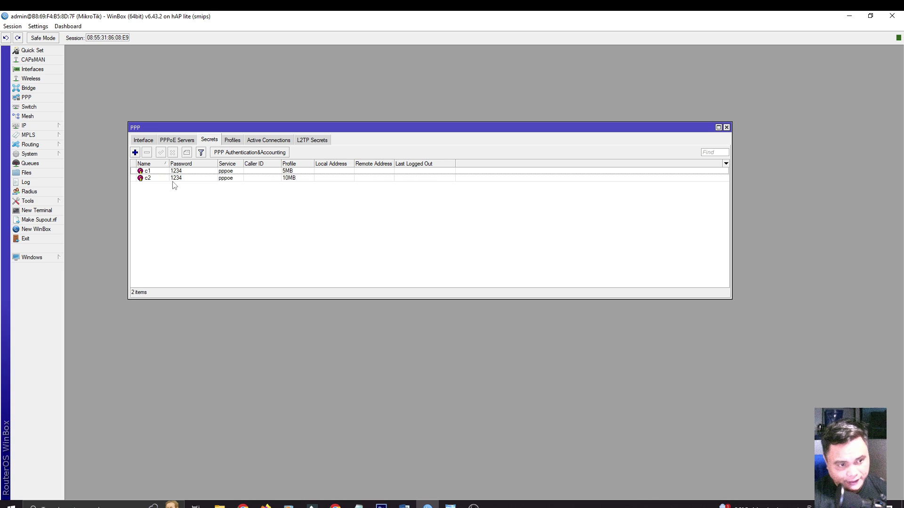
Create PPP secret c3 with a password, service pppoe and profile 15MB, then apply and close
click(135, 152)
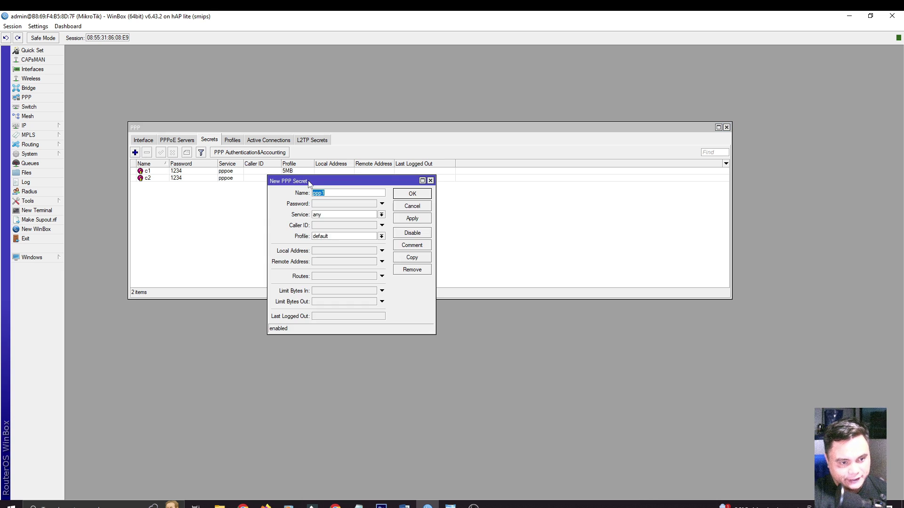
text(c3)
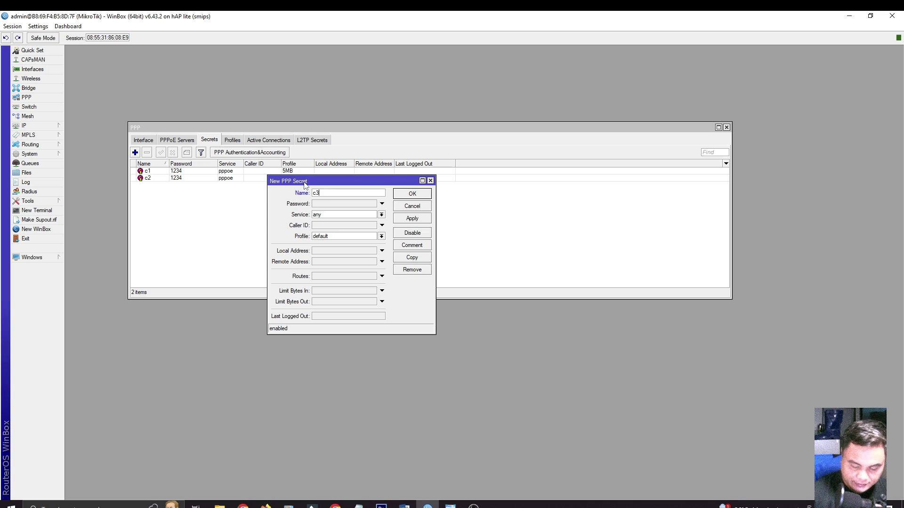
click(318, 205)
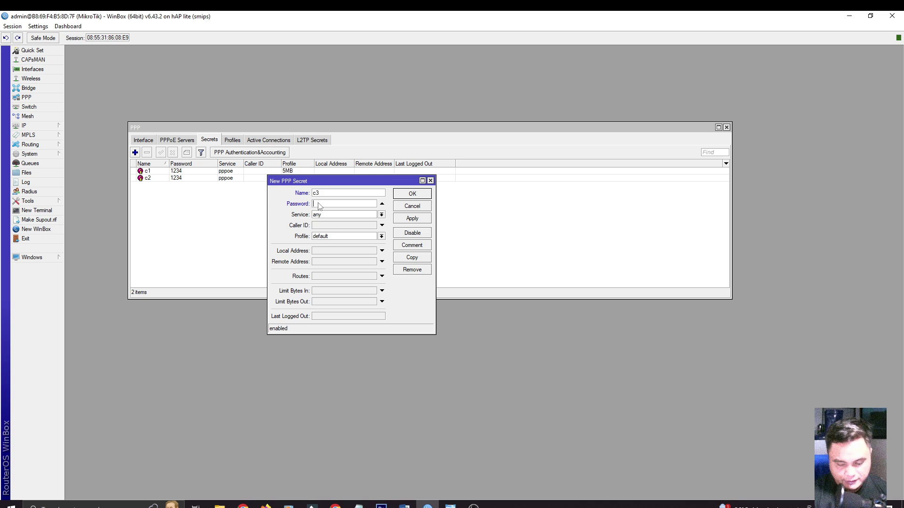
text(1234)
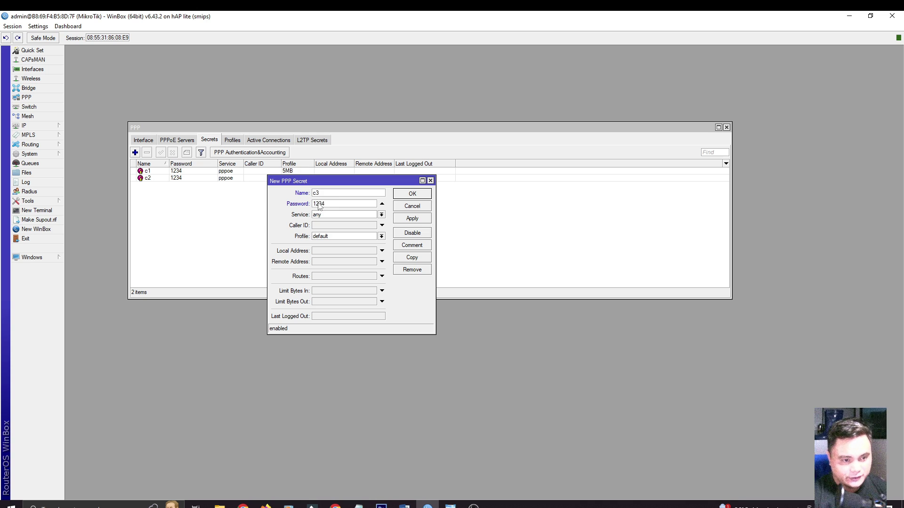
click(338, 216)
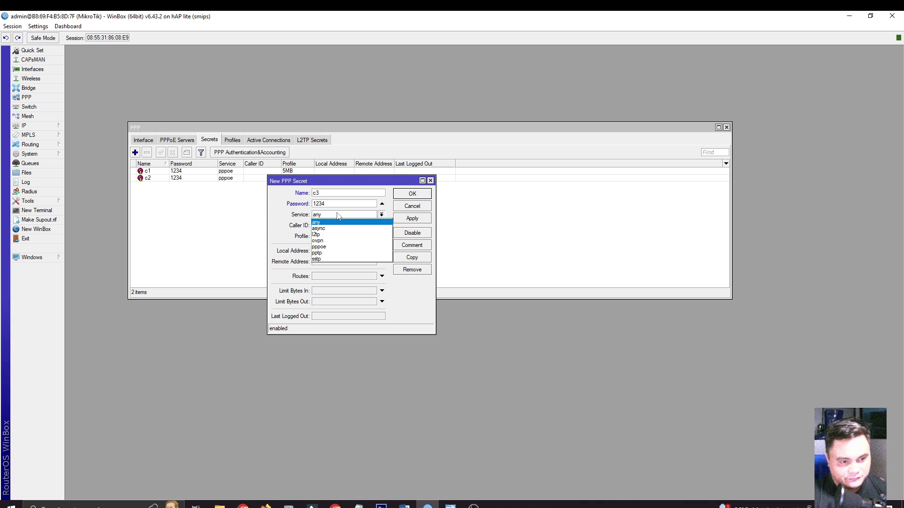
click(336, 246)
click(351, 237)
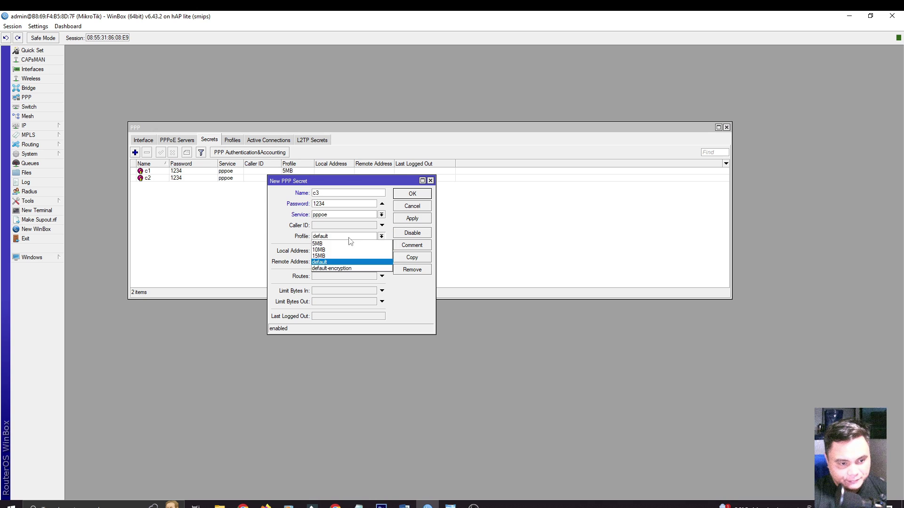
click(331, 259)
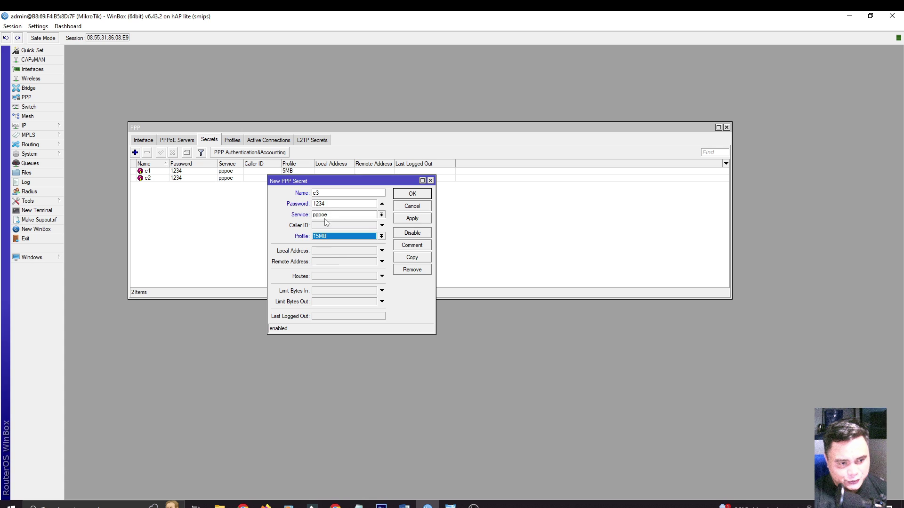
click(331, 193)
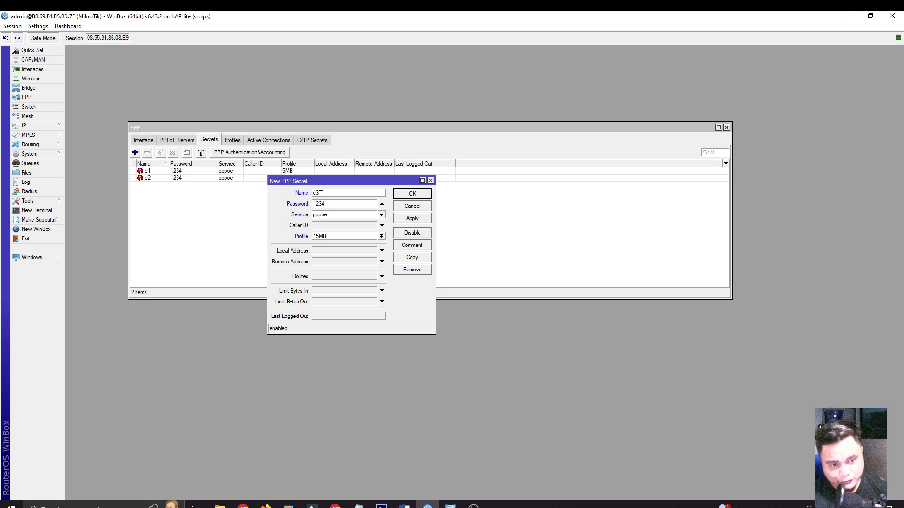
click(413, 219)
click(417, 194)
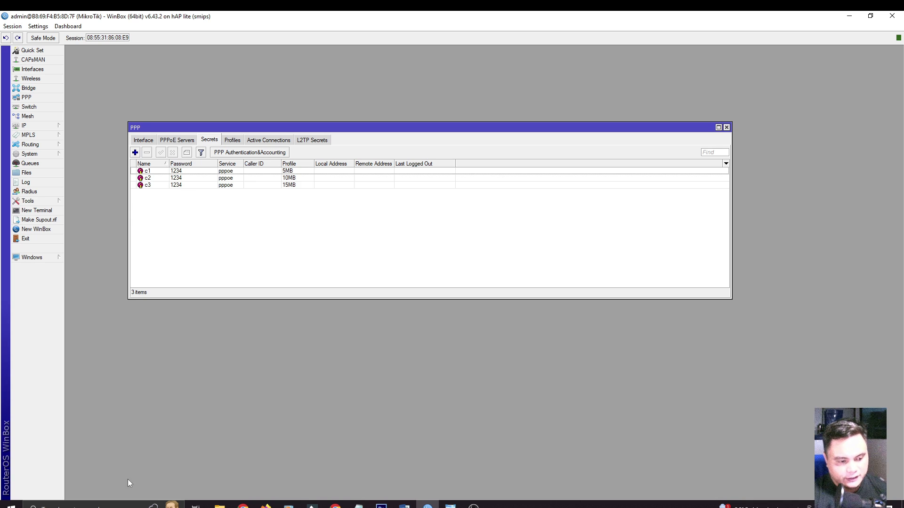
Search Windows for 'dial' and open the Dial-up settings page
click(128, 504)
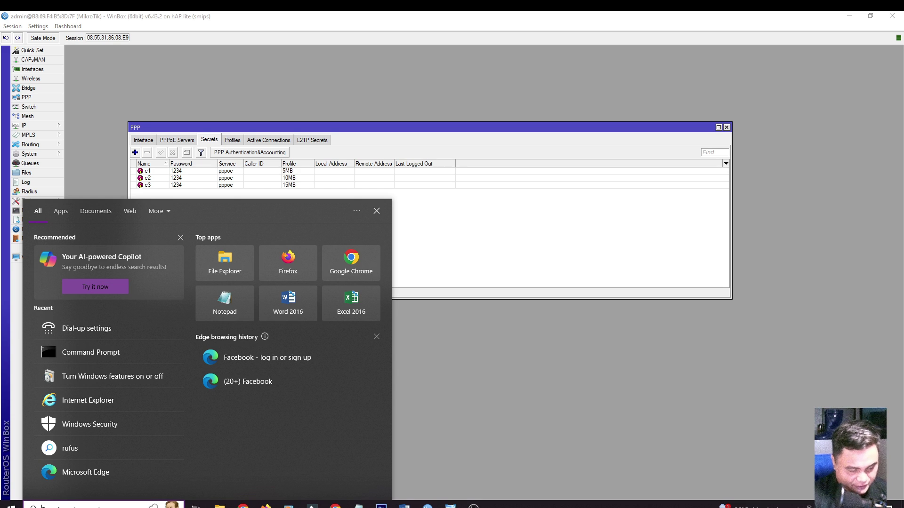
text(dial)
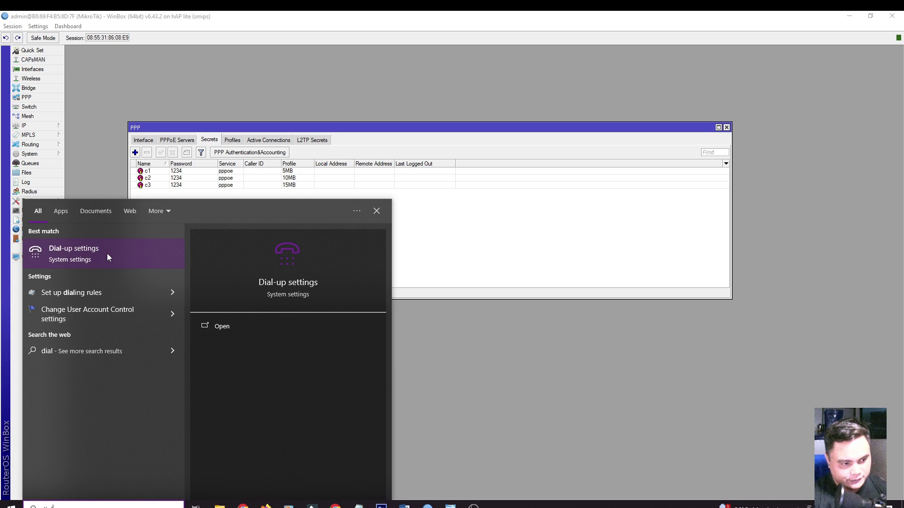
click(89, 252)
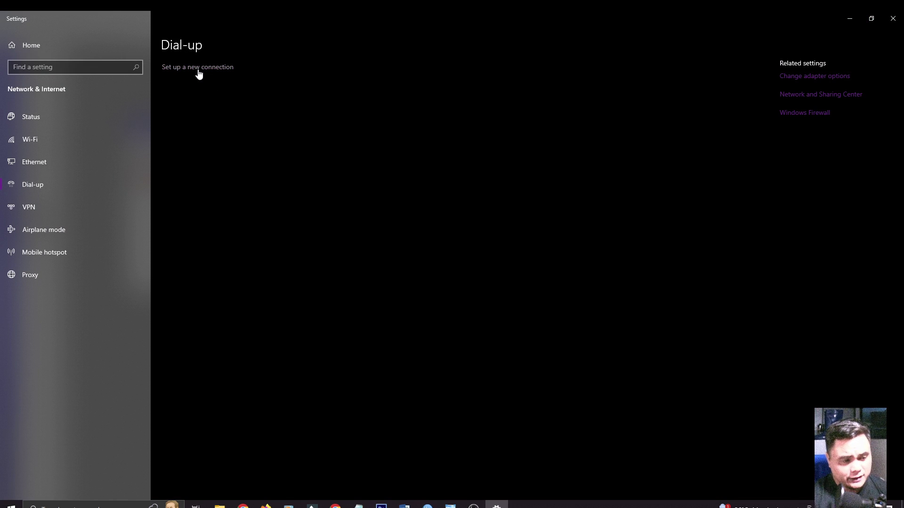
Start a new Connect to the Internet setup using Broadband (PPPoE), glancing at WinBox's secrets list
click(212, 68)
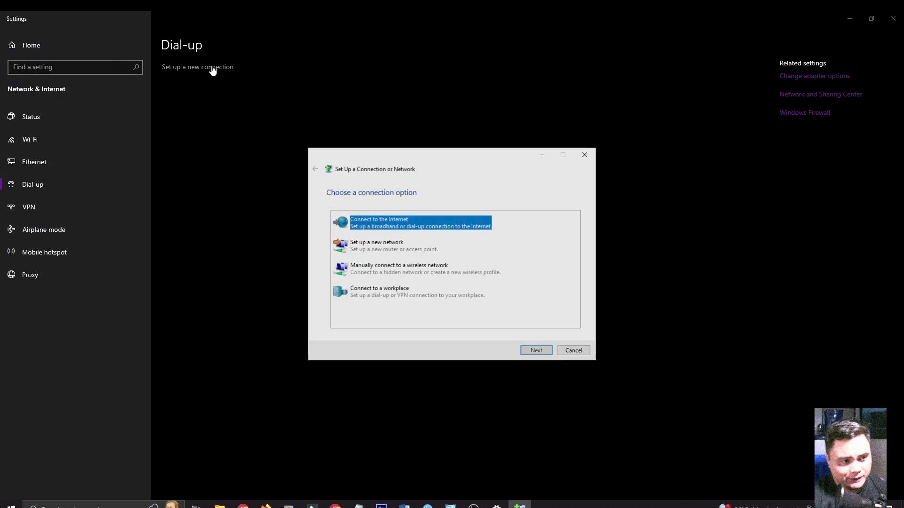
drag(390, 152, 379, 73)
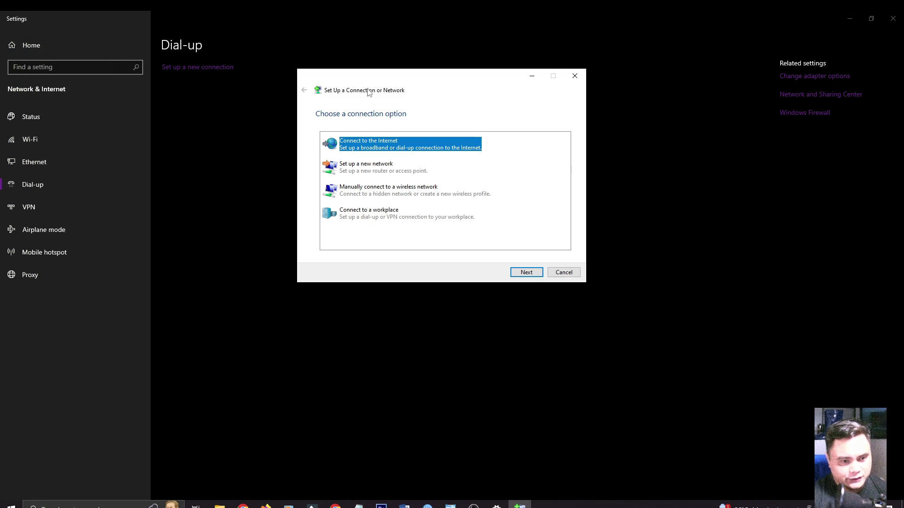
click(526, 271)
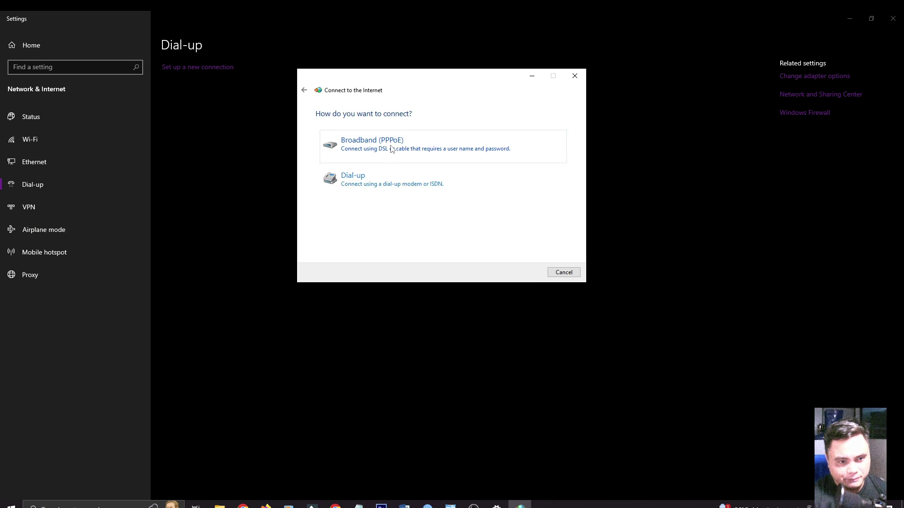
click(433, 150)
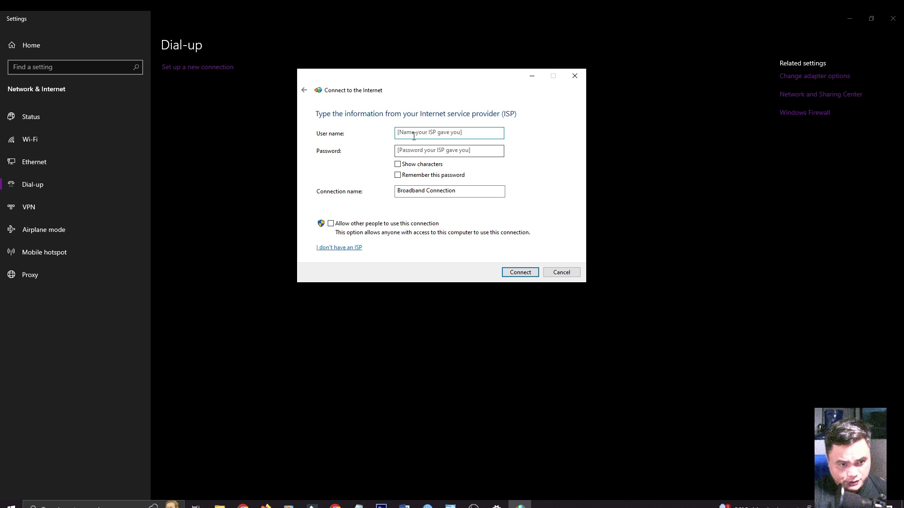
click(413, 134)
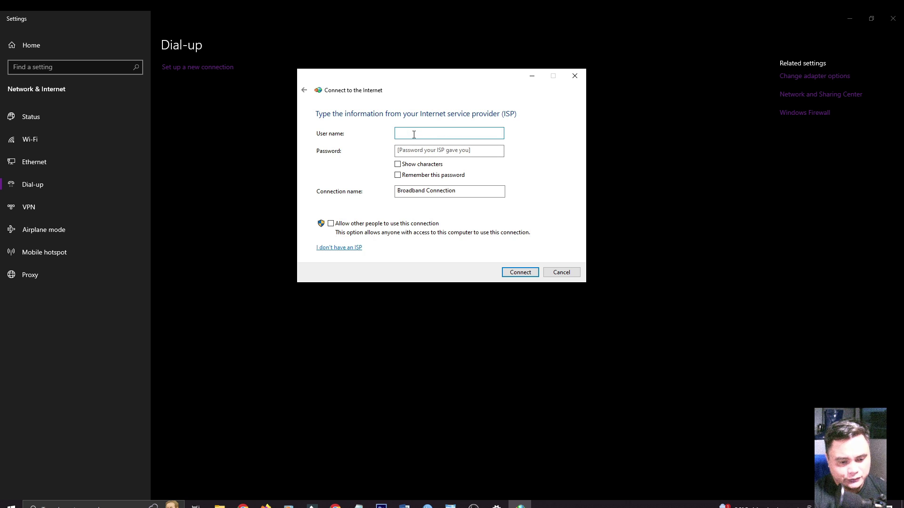
click(427, 506)
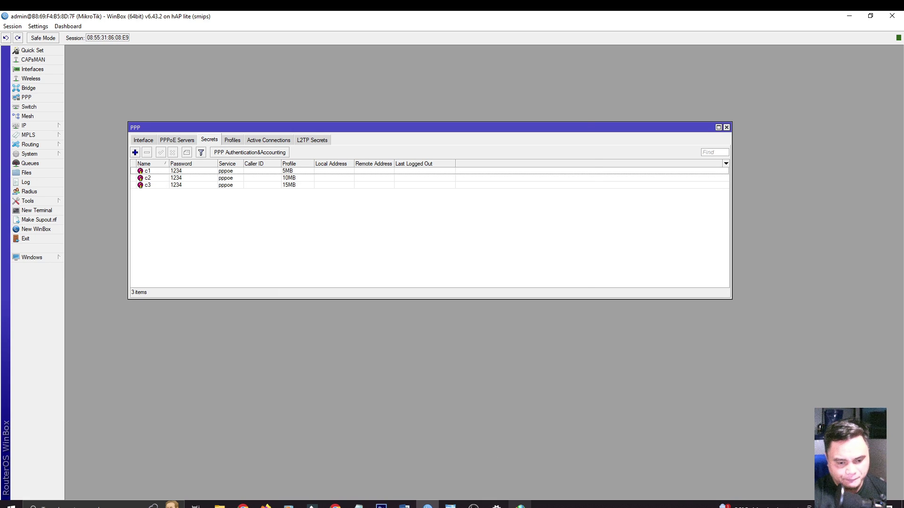
click(520, 506)
Connect the Broadband Connection with user name c1 and its password until Internet access is confirmed
click(415, 135)
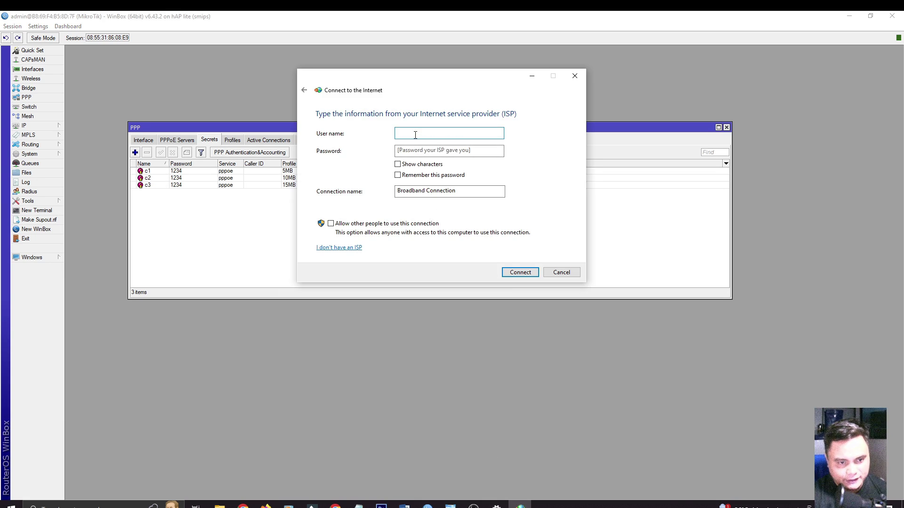
text(c1)
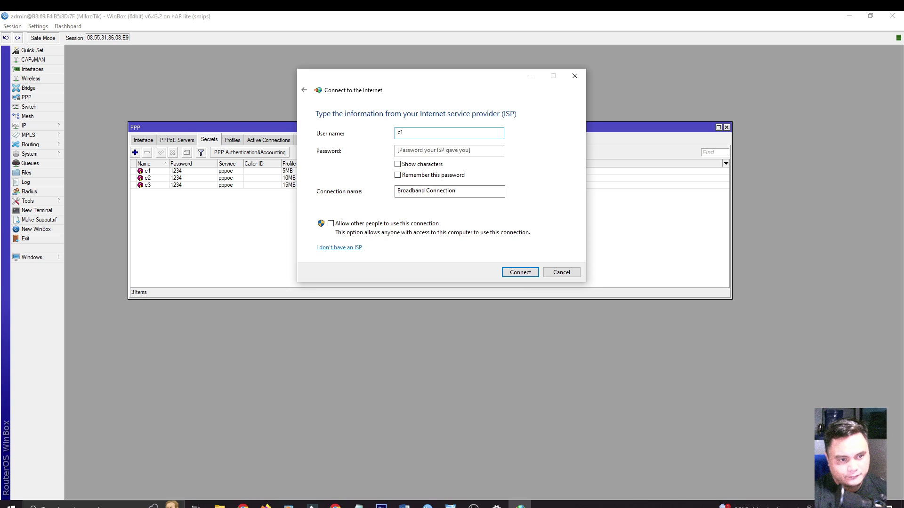
click(428, 150)
text(1234)
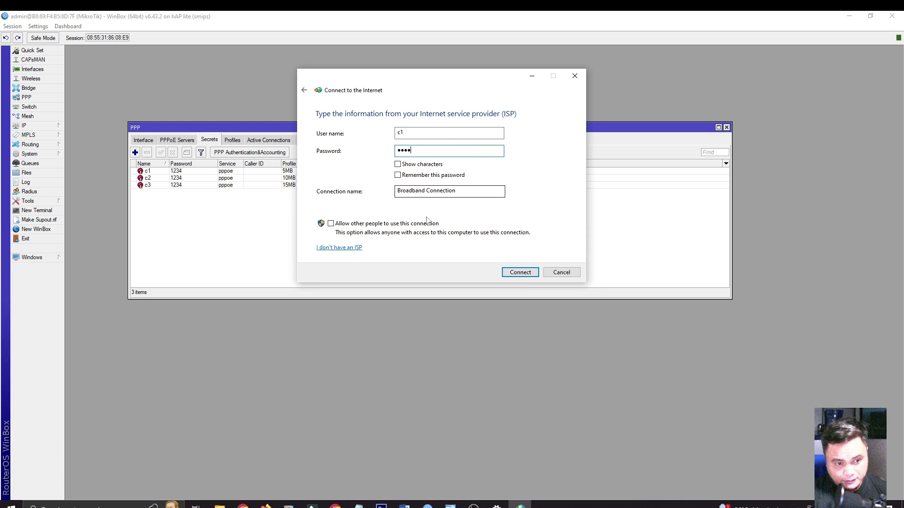
click(520, 274)
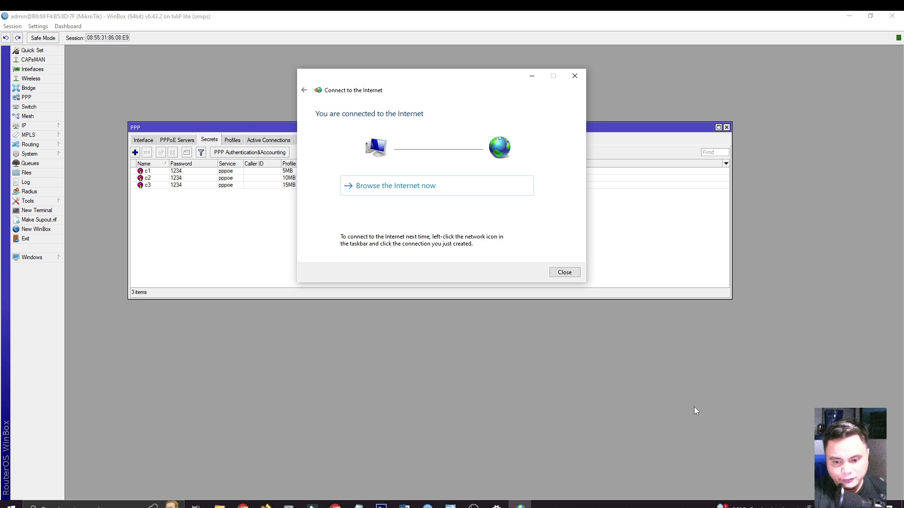
Restore Chrome's Fast.com window to a smaller size and place it beside the connection dialog
click(829, 507)
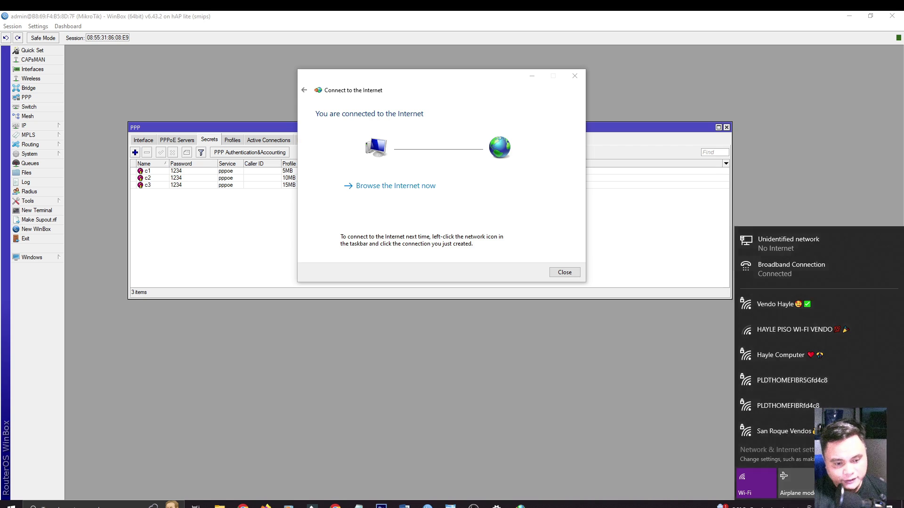
click(526, 438)
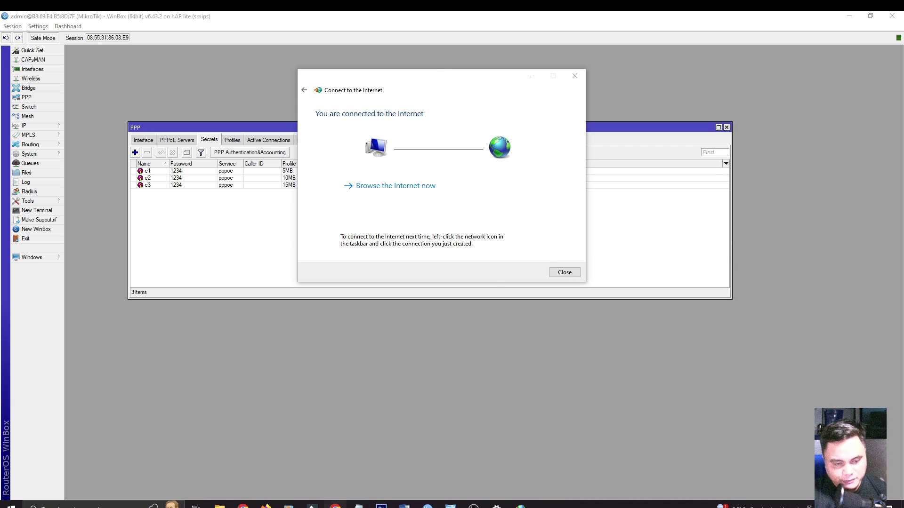
click(336, 507)
click(871, 20)
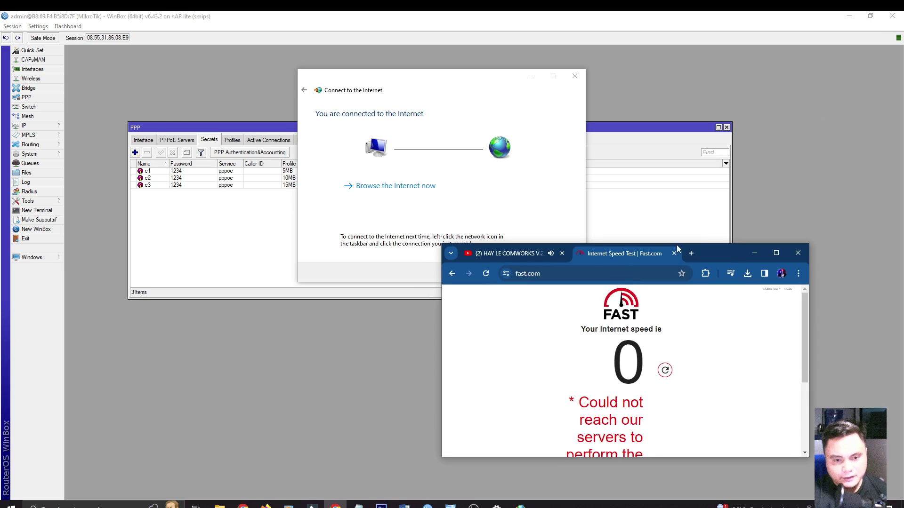
drag(695, 252, 784, 89)
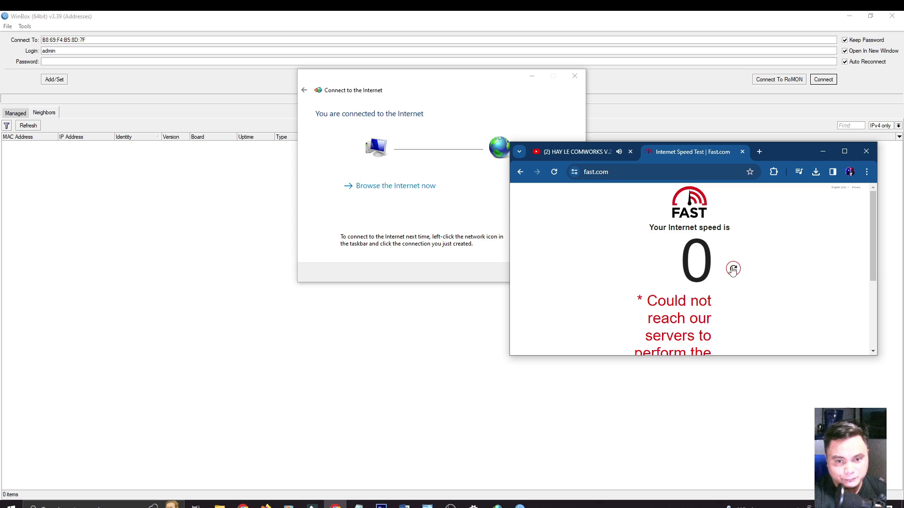
Rerun the Fast.com speed test to measure about 4.6 Mbps over the c1 connection
click(735, 269)
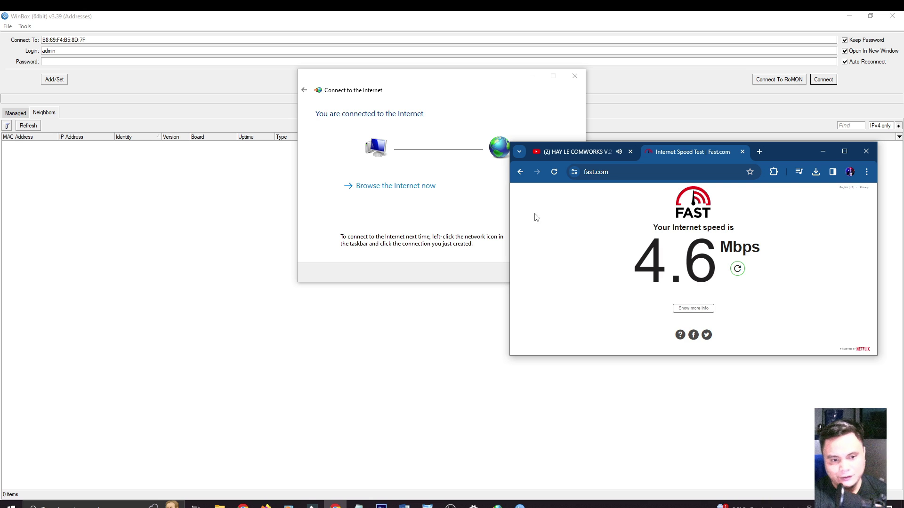
click(497, 202)
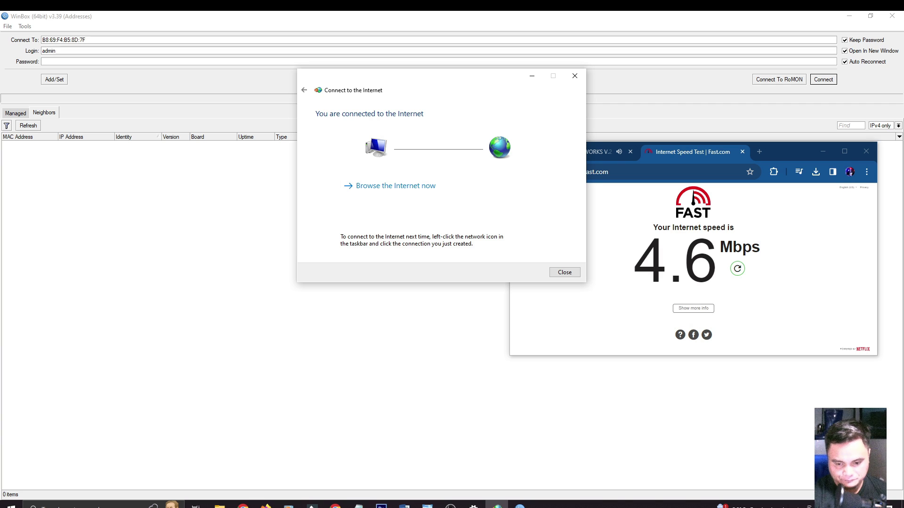
click(784, 506)
Disconnect and remove the c1 Broadband Connection dial-up entry, then switch back to WinBox
click(791, 272)
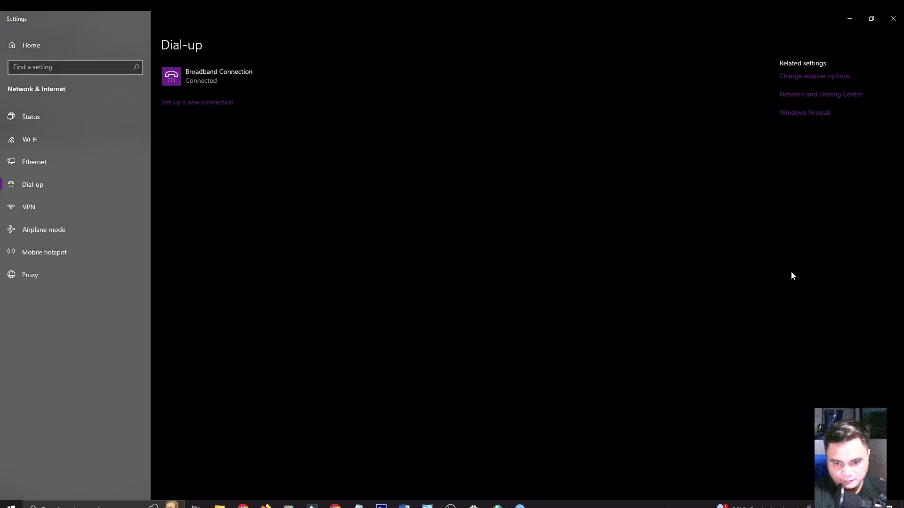
click(242, 86)
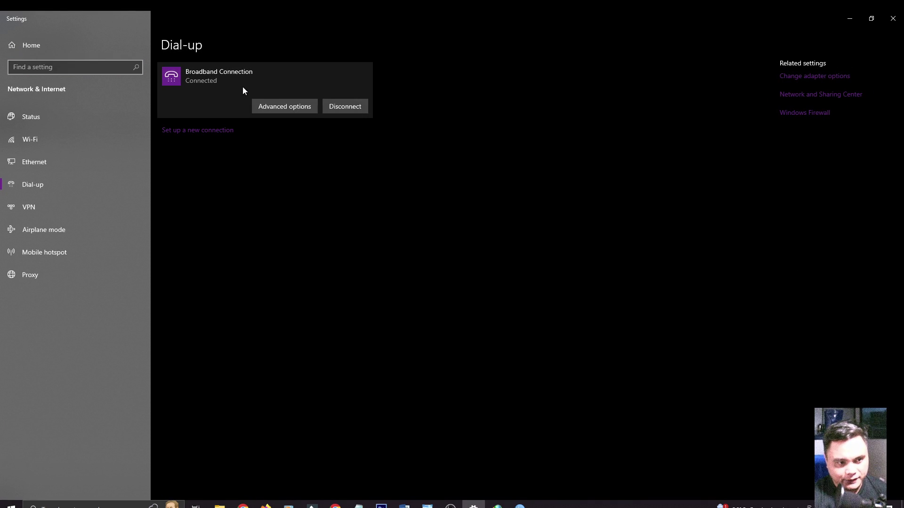
click(349, 108)
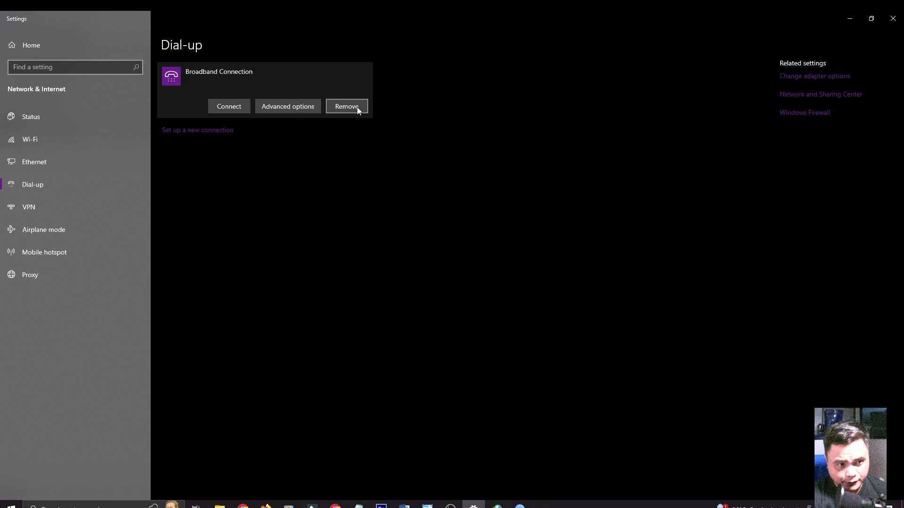
click(356, 106)
click(423, 85)
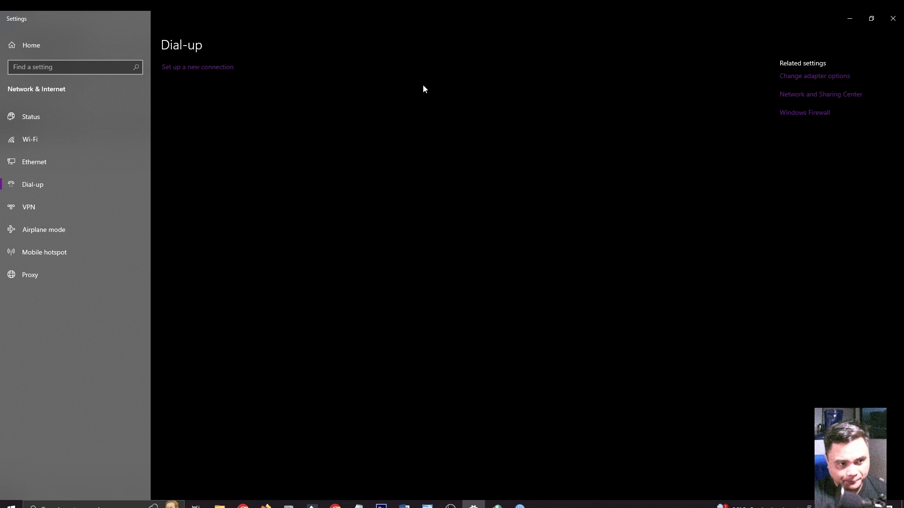
click(520, 505)
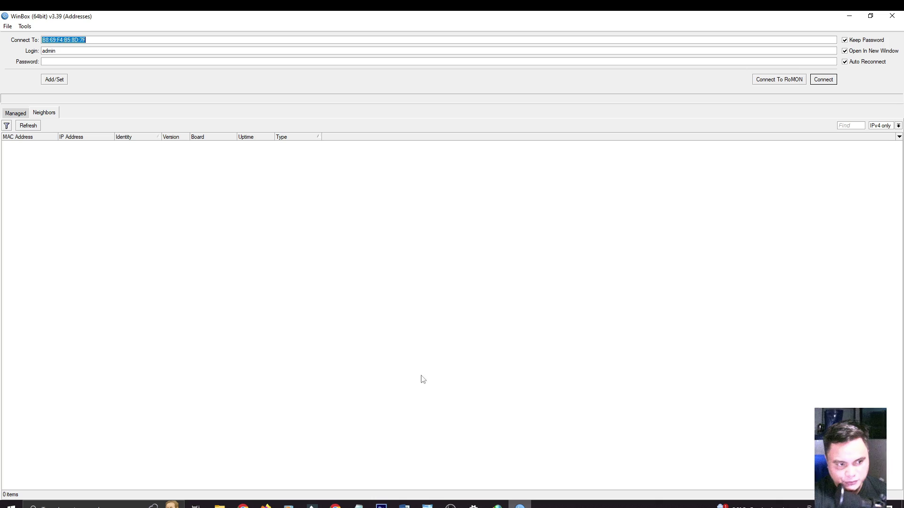
Refresh the WinBox neighbours list, select the MikroTik hAP lite router and connect to it
click(29, 127)
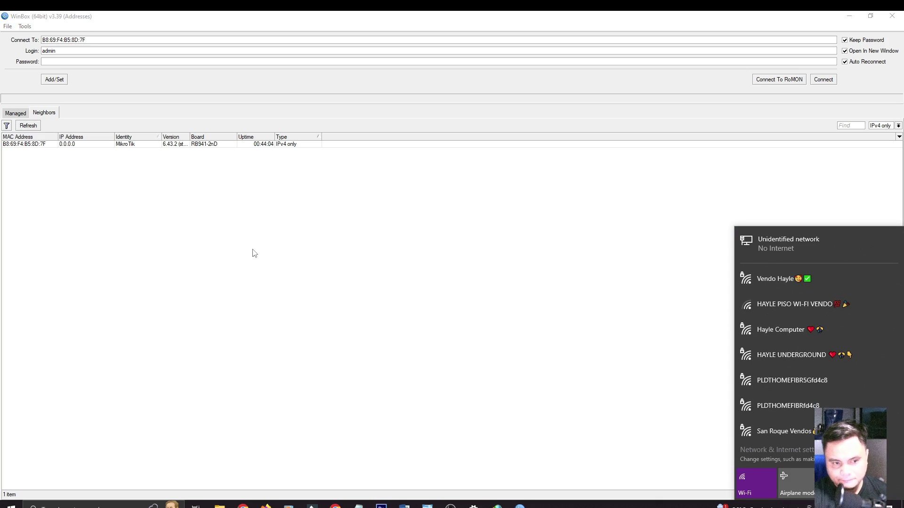
click(223, 156)
click(203, 145)
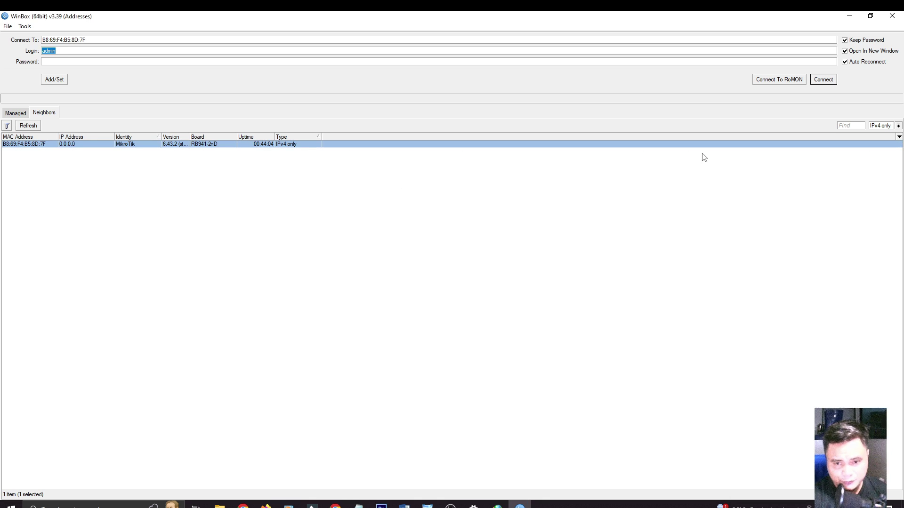
click(825, 80)
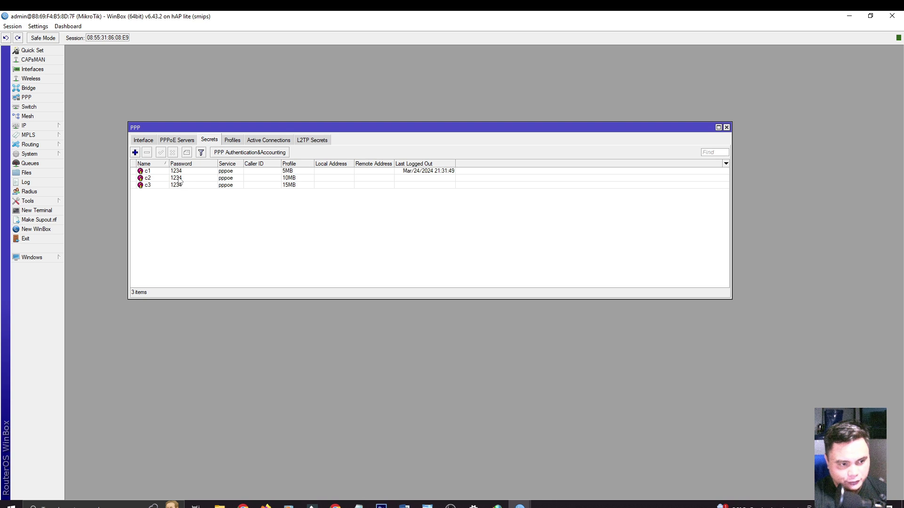
Select user c2's PPP secret with its 10MB profile, then open Windows search
click(164, 179)
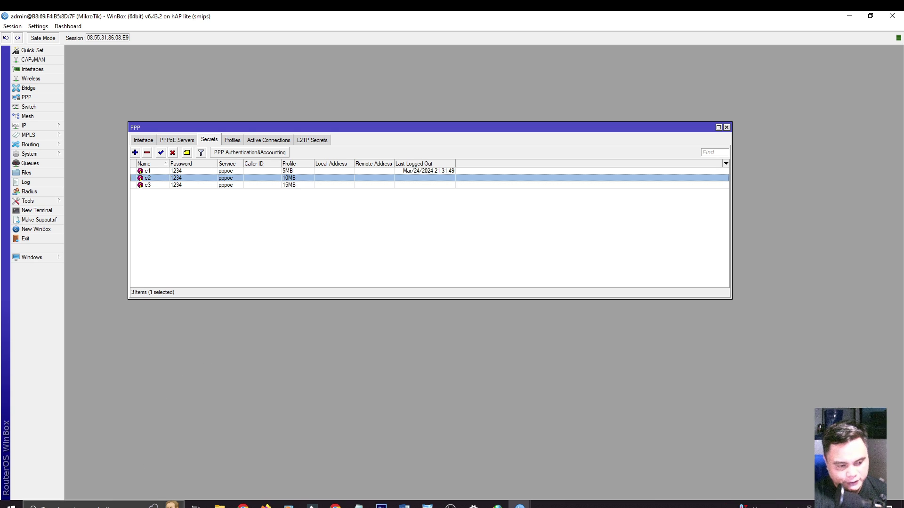
click(41, 506)
Search 'dial' and start a new Connect to the Internet setup from Dial-up settings
text(dial)
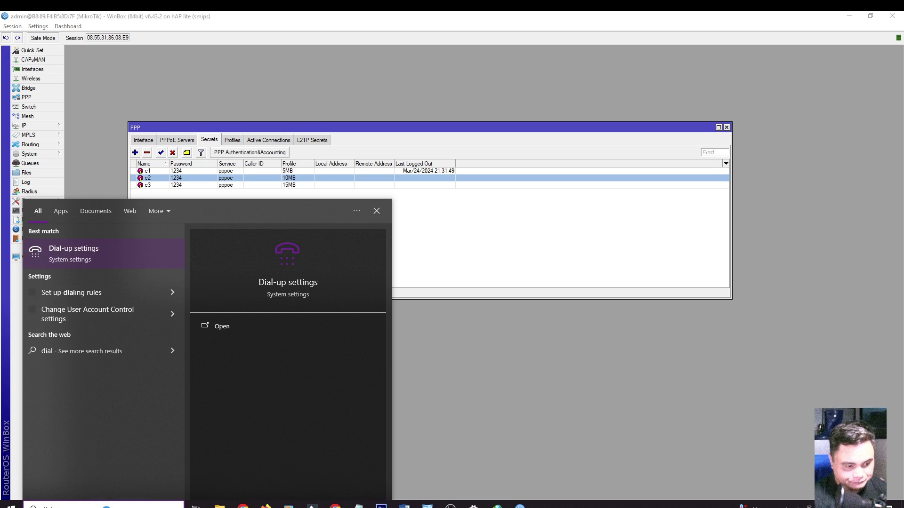
click(94, 250)
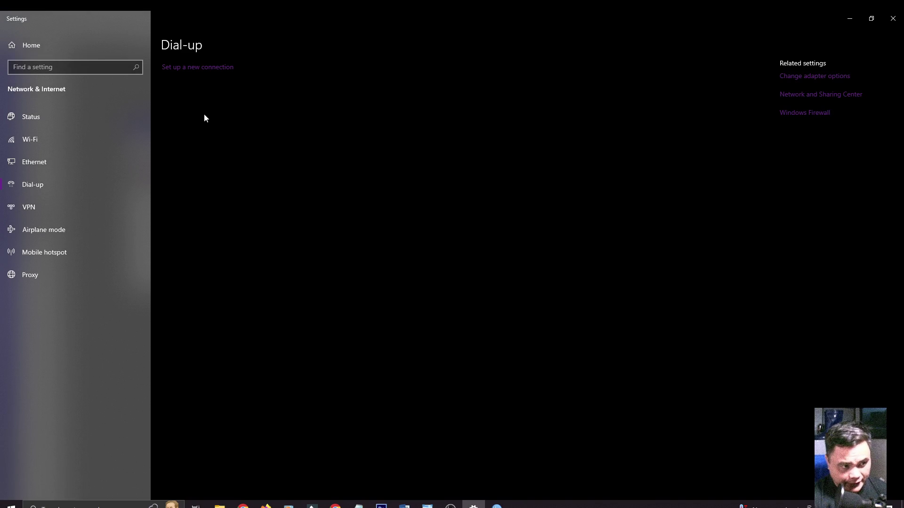
click(202, 72)
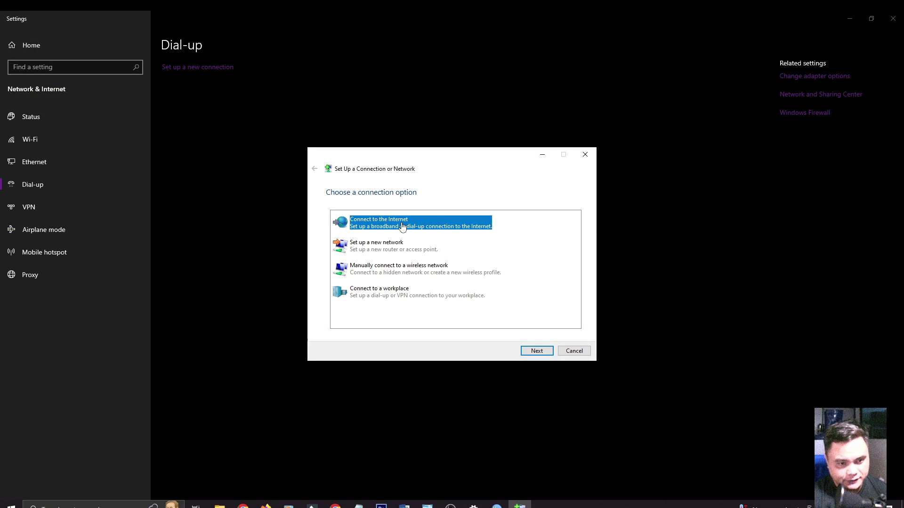
click(544, 351)
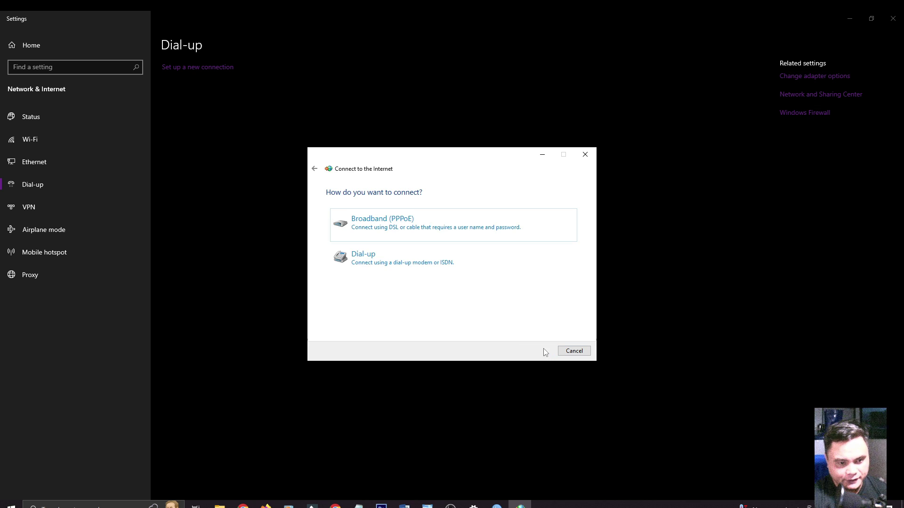
Create a Broadband (PPPoE) connection with user name c2 and its password, and connect
click(424, 228)
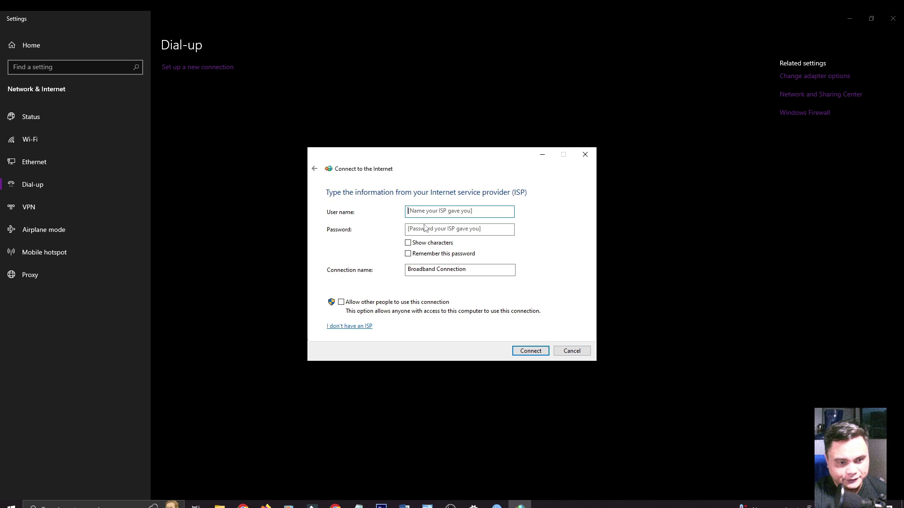
click(424, 212)
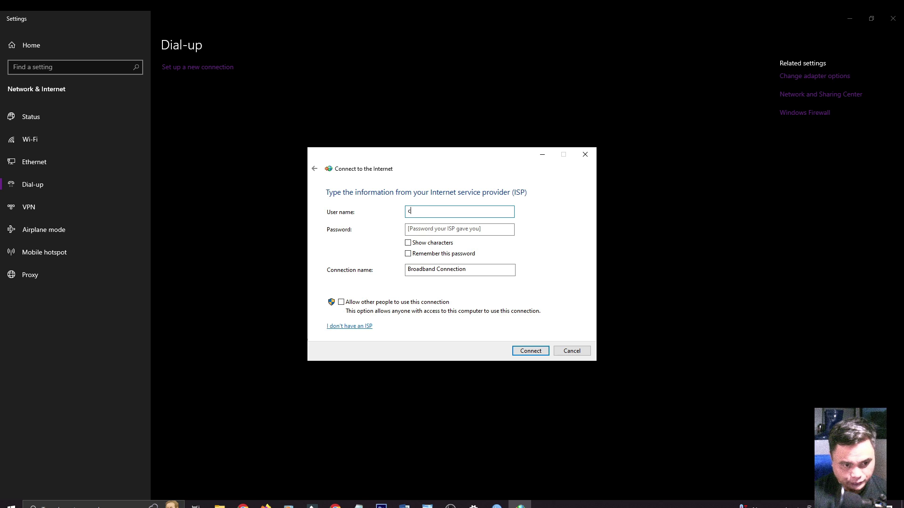
text(2)
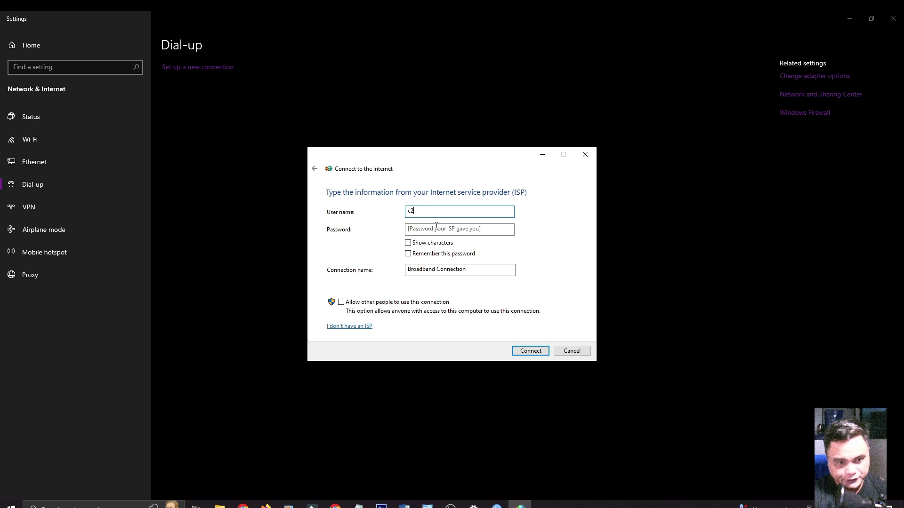
click(434, 230)
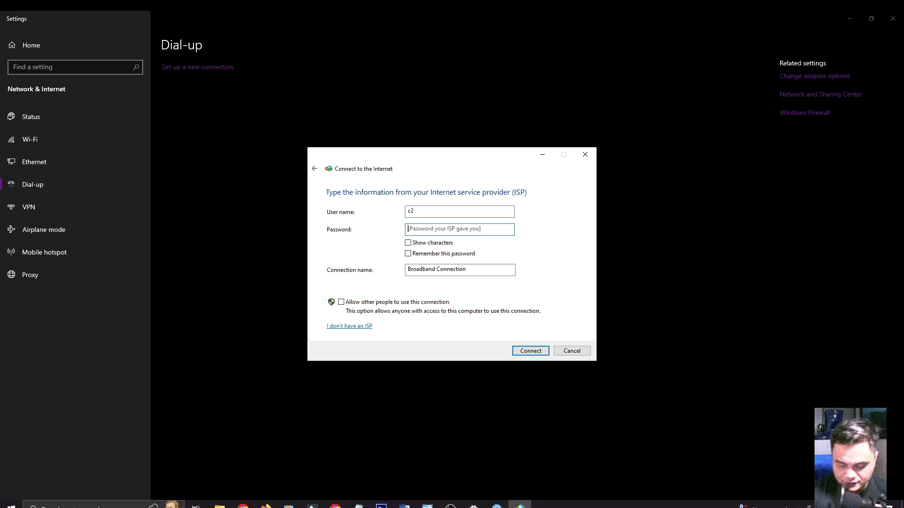
text(••••)
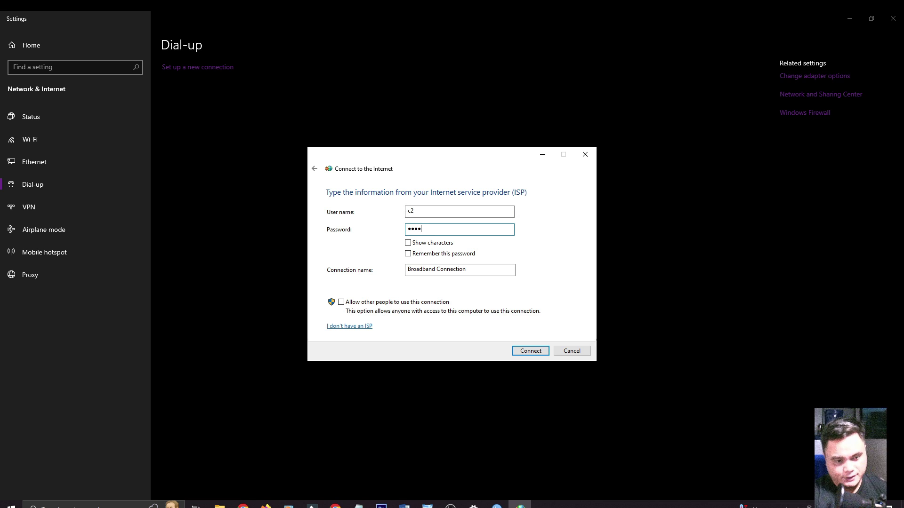
click(528, 353)
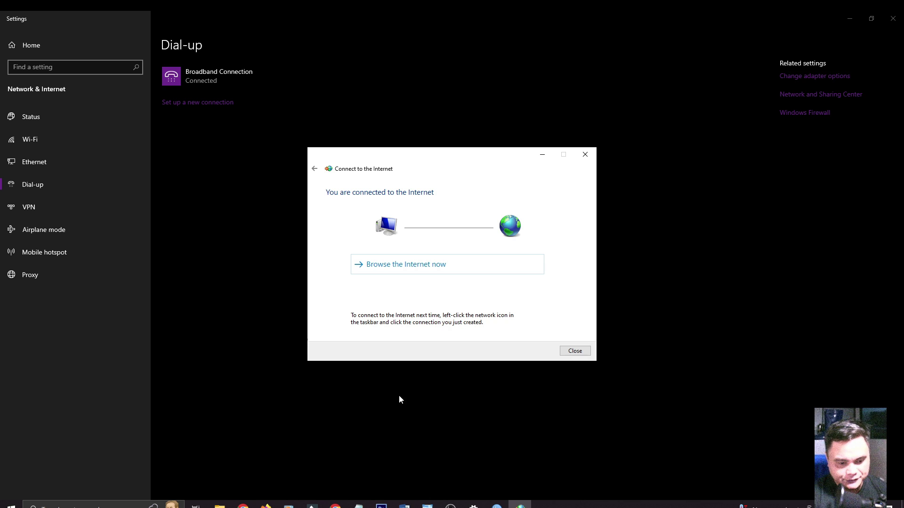
Place Fast.com beside the dialog and rerun the speed test until it reports 9.7 Mbps over c2
click(335, 506)
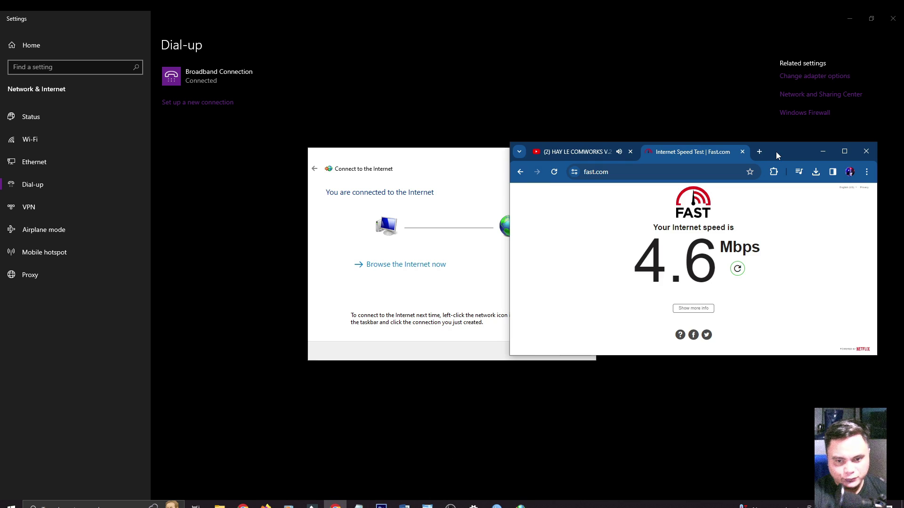
drag(777, 152, 794, 160)
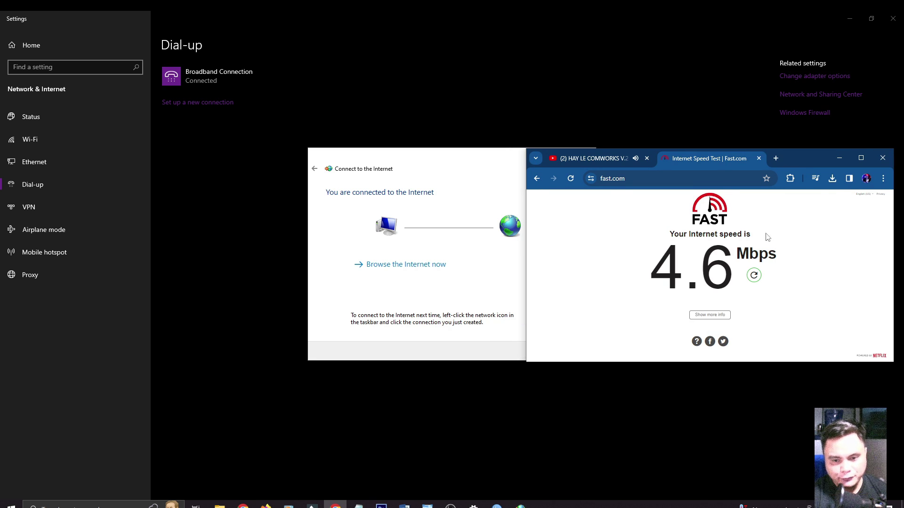
click(754, 276)
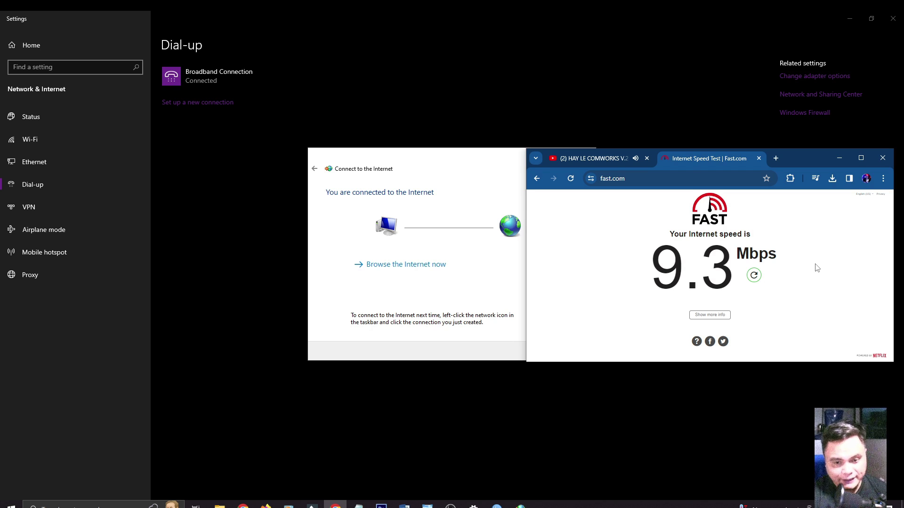
key(alt+Tab)
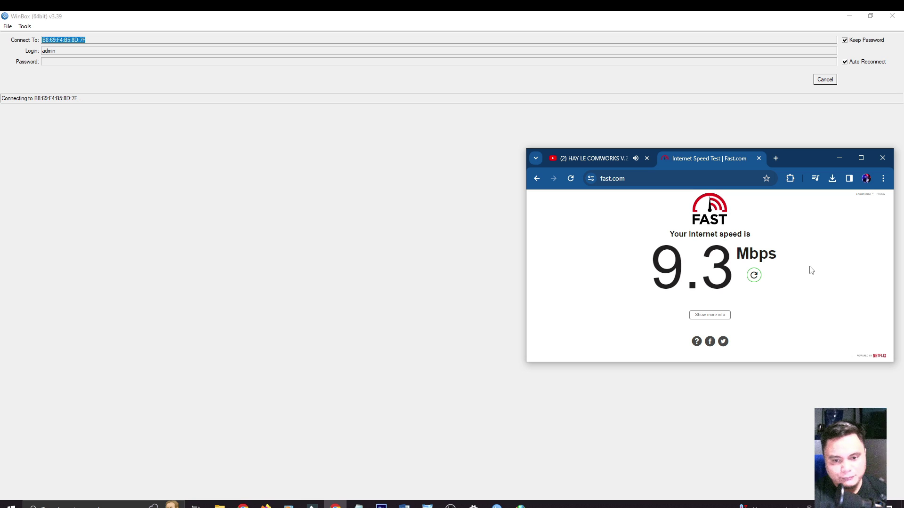
click(756, 276)
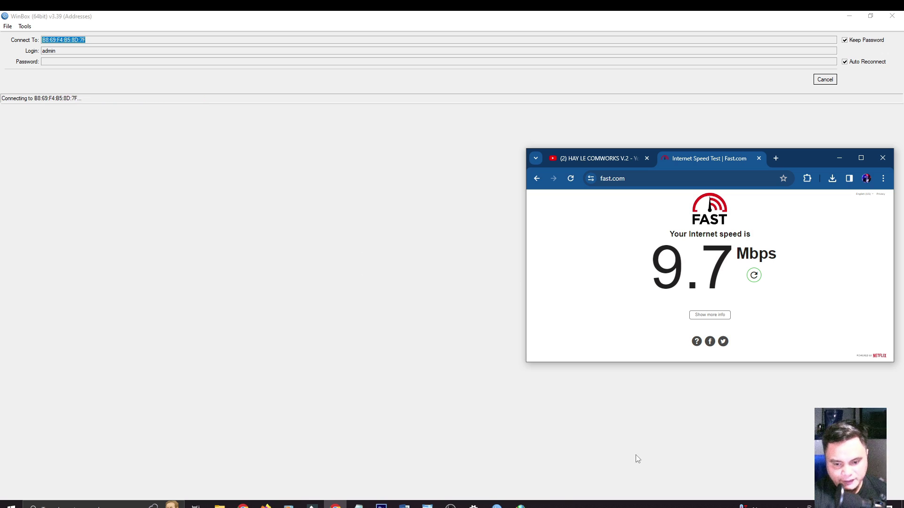
Disconnect and remove the c2 Broadband Connection, then bring the WinBox login window forward
click(809, 506)
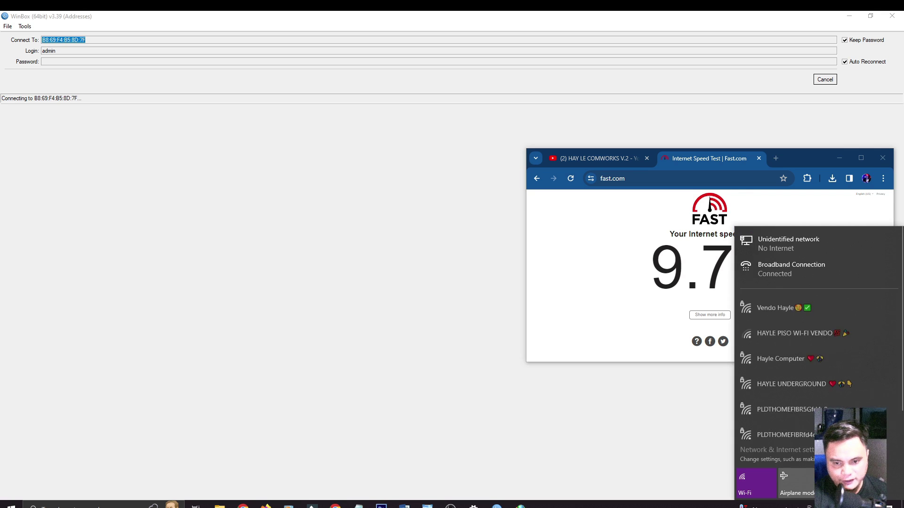
click(795, 274)
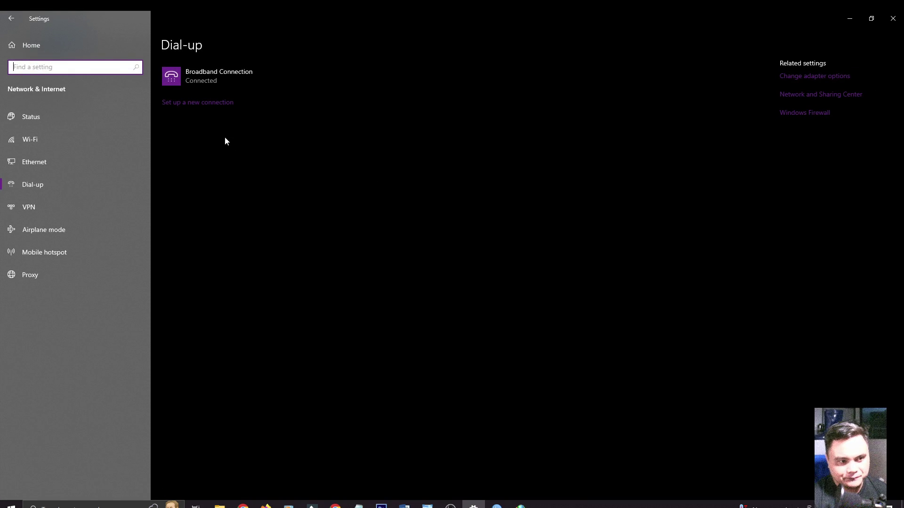
click(219, 78)
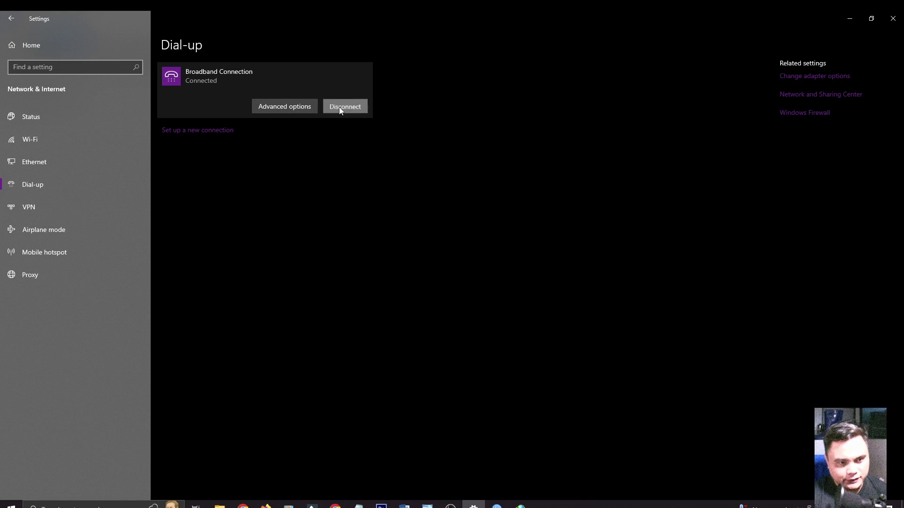
click(338, 106)
click(339, 109)
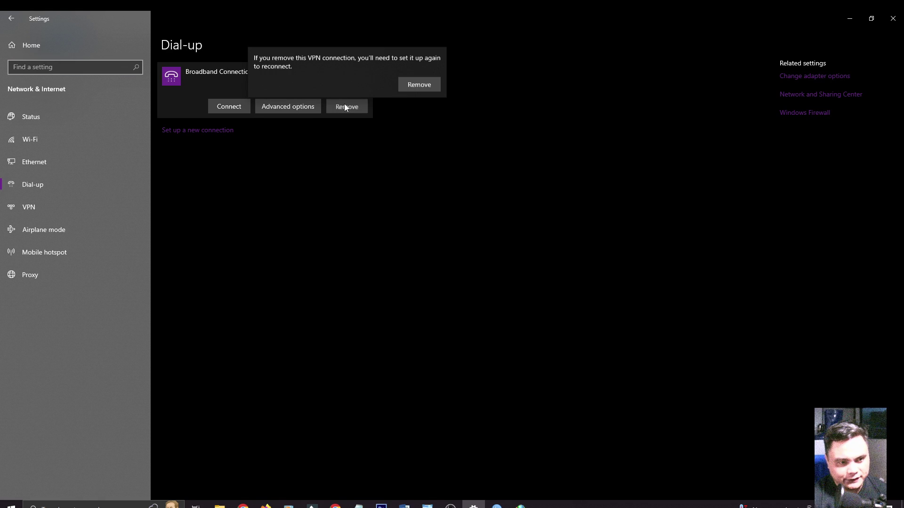
click(415, 85)
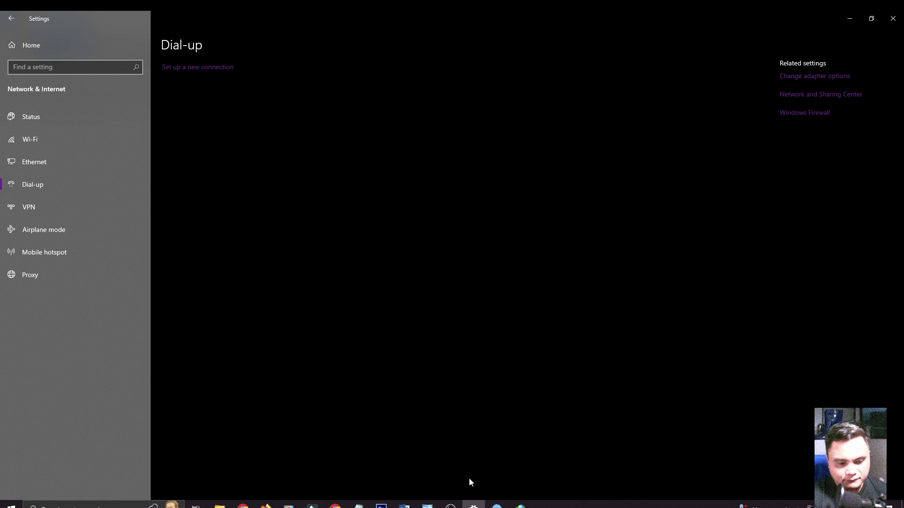
click(497, 505)
click(557, 481)
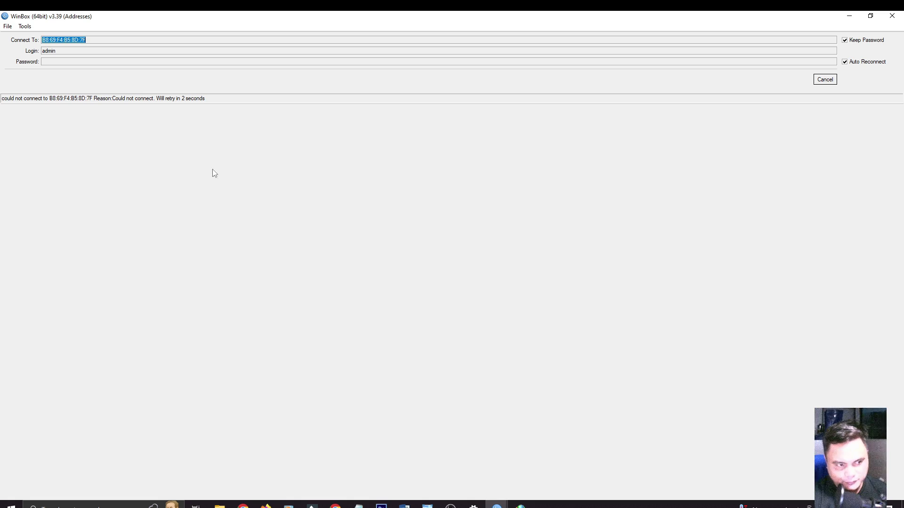
Reconnect WinBox to the hAP lite router via Neighbors and select user c3 in PPP Secrets
click(824, 81)
click(28, 126)
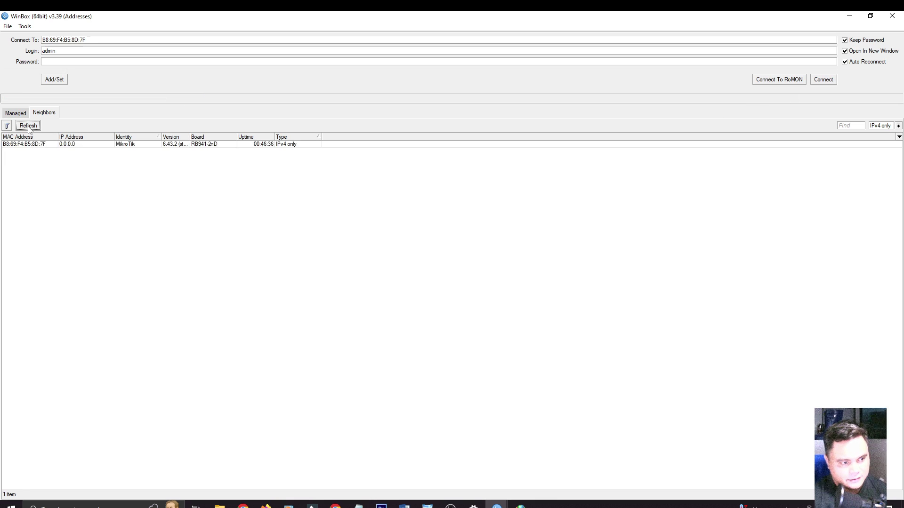
click(133, 146)
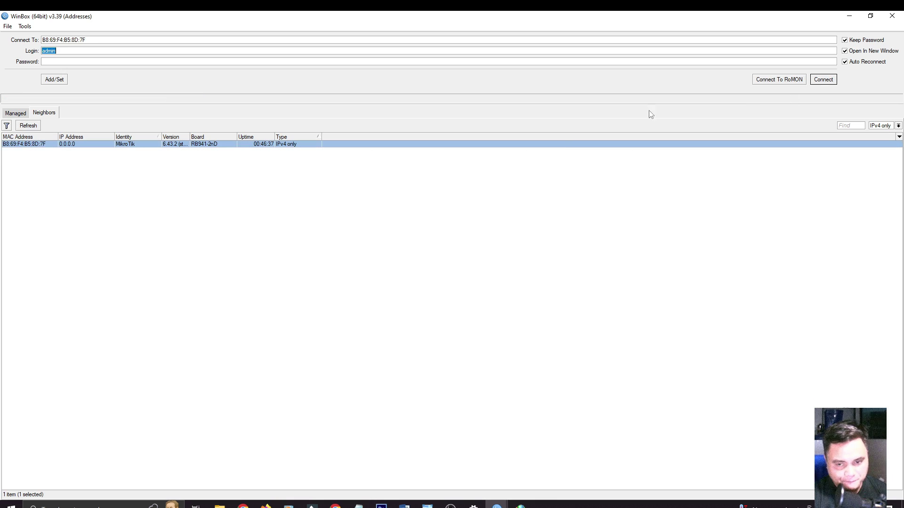
click(820, 81)
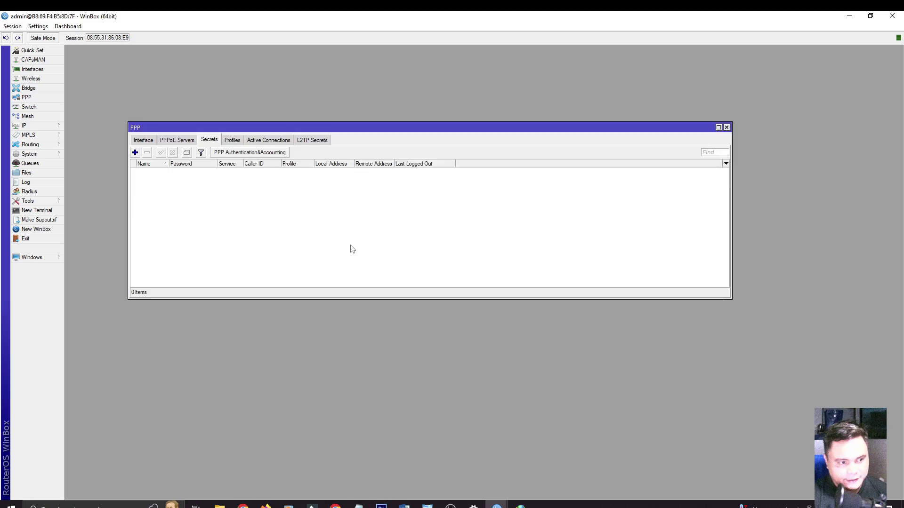
click(173, 185)
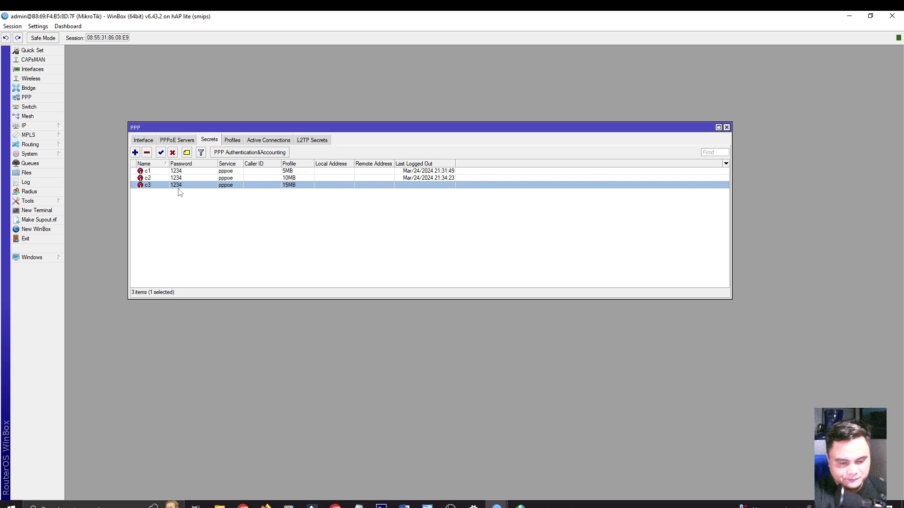
click(105, 507)
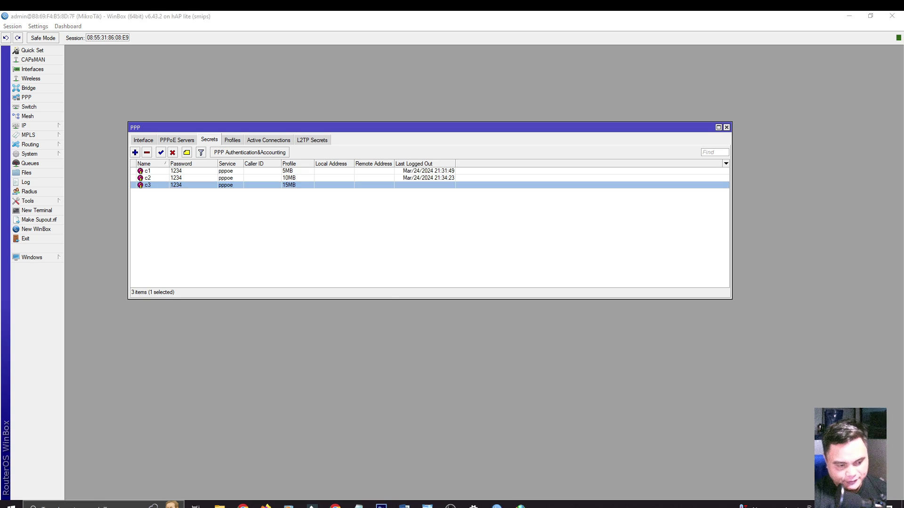
Open Dial-up settings and restart the new-connection wizard after dismissing the leftover connected message
text(dial)
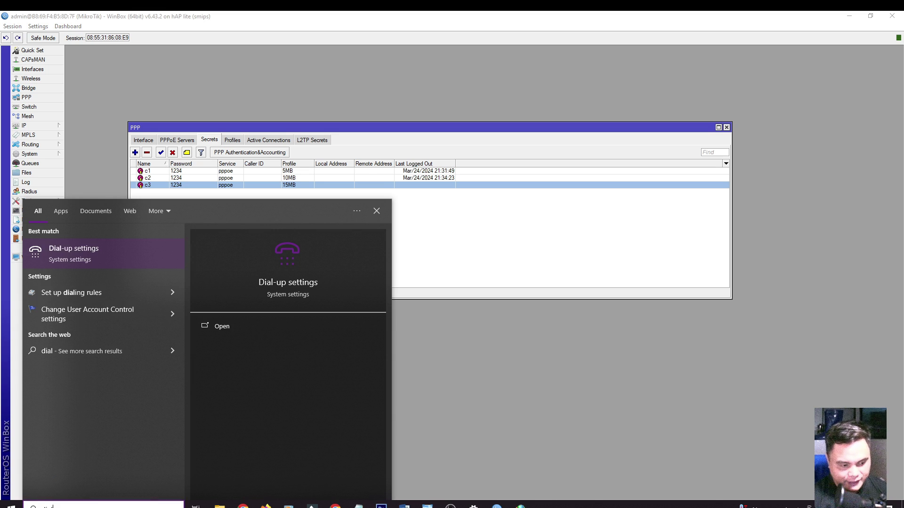
click(114, 263)
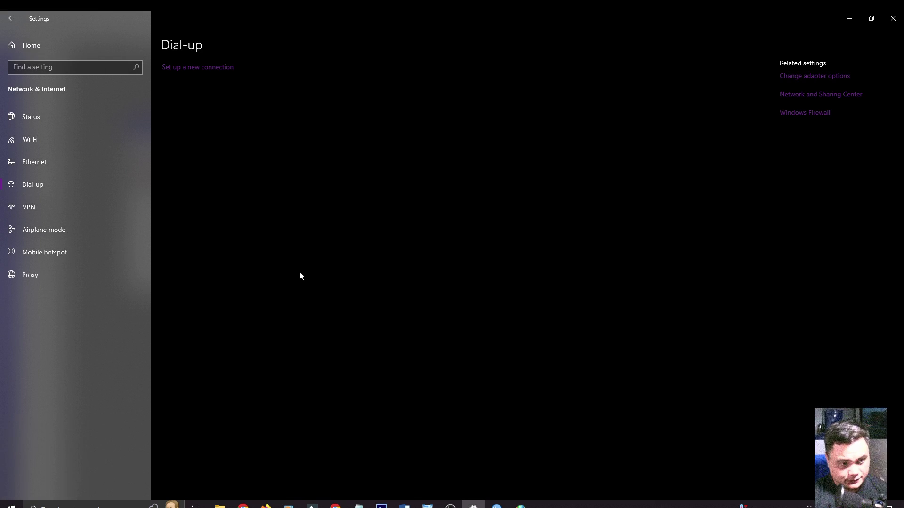
click(207, 68)
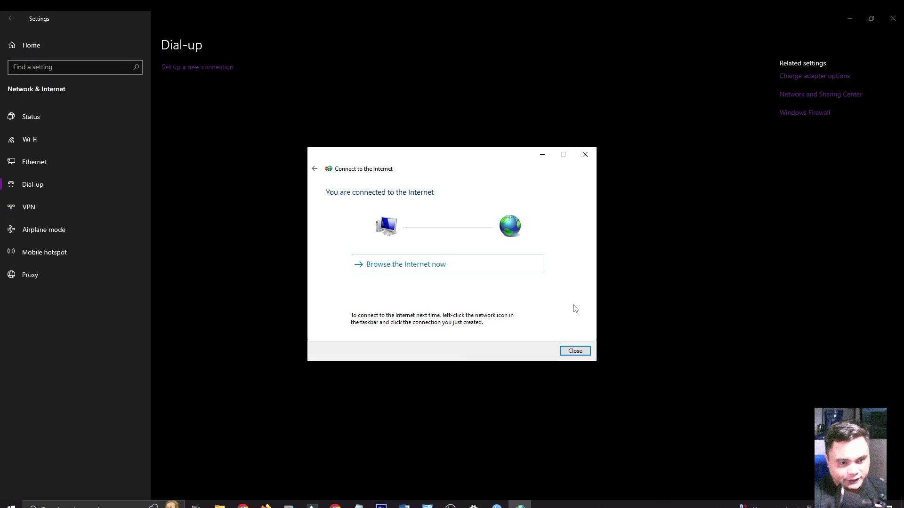
click(586, 353)
click(184, 67)
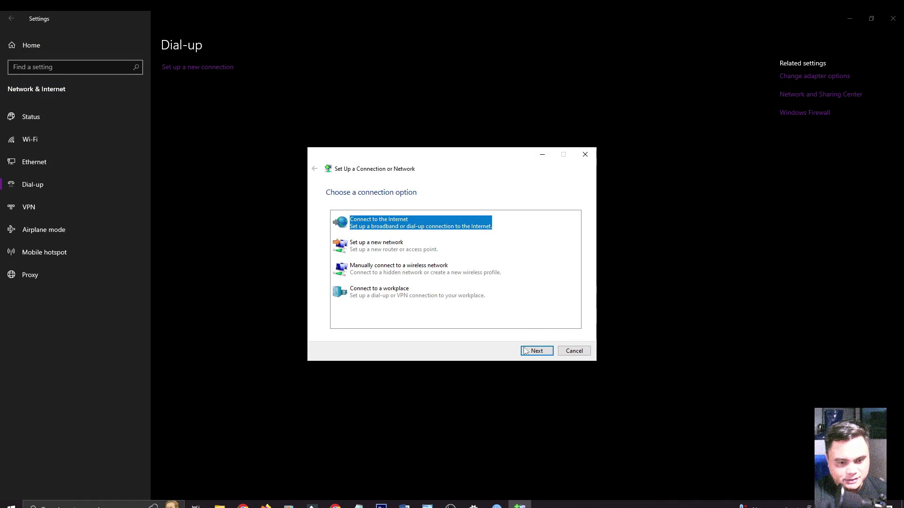
Set up a Broadband (PPPoE) connection with user name c3 and its password, and connect
click(533, 355)
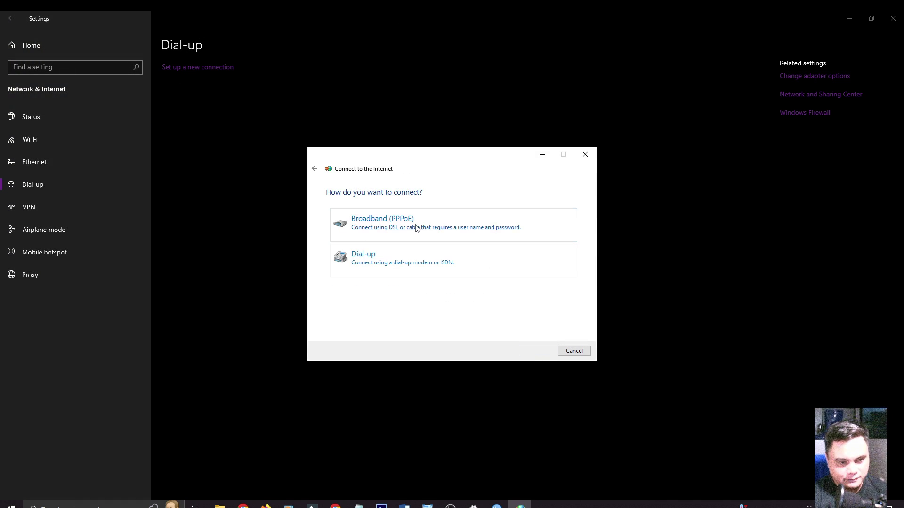
click(415, 226)
text(c3)
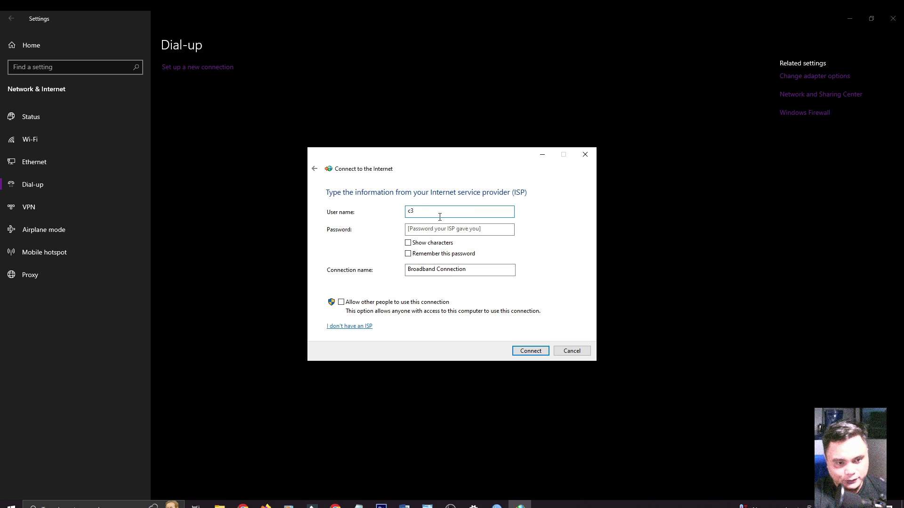
click(439, 228)
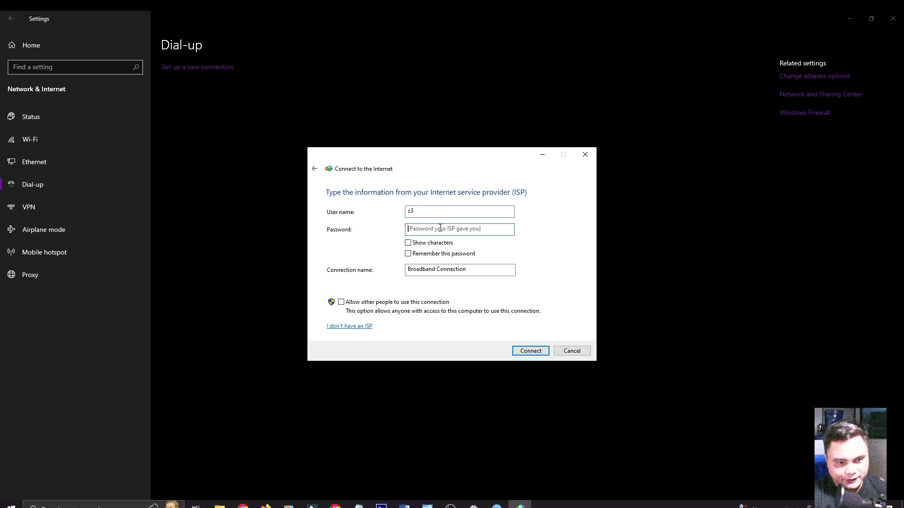
text(1234)
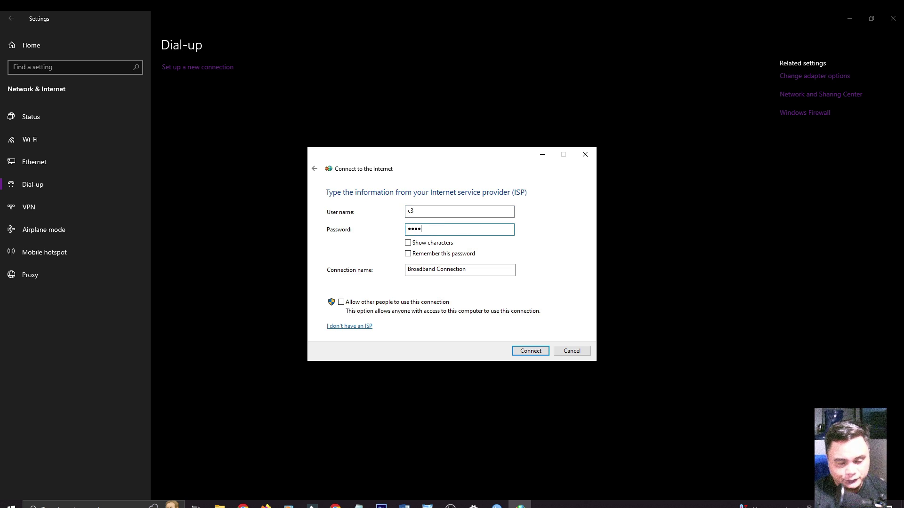
click(536, 350)
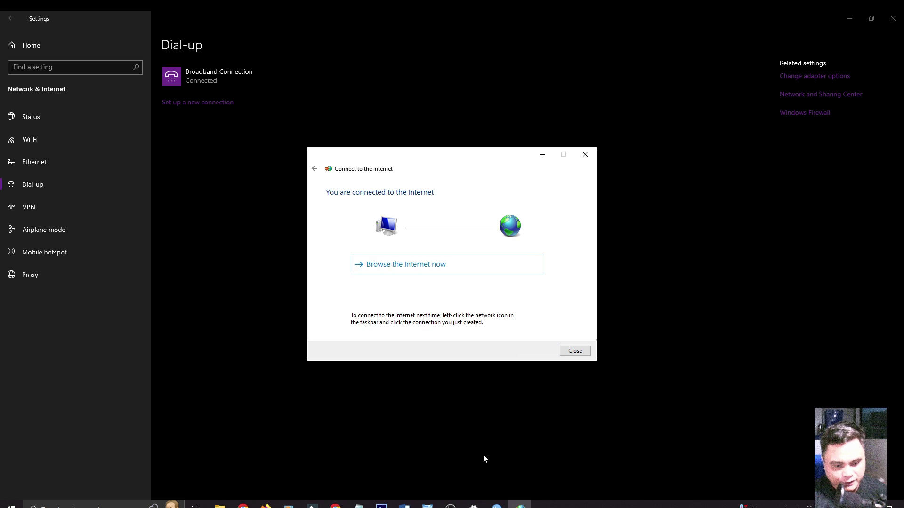
Rerun Fast.com over c3 until it shows 14 Mbps, then show the 5/10/15 Mbps PPPoE diagram
click(335, 506)
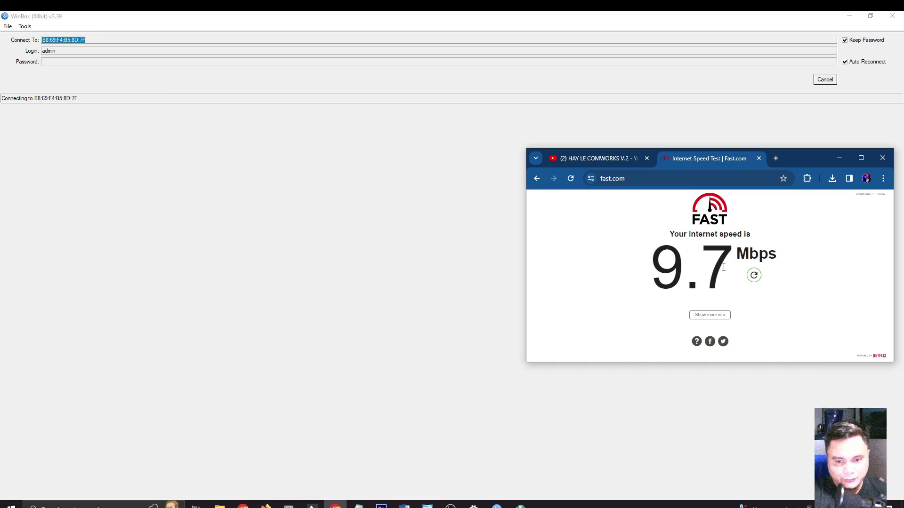
click(753, 275)
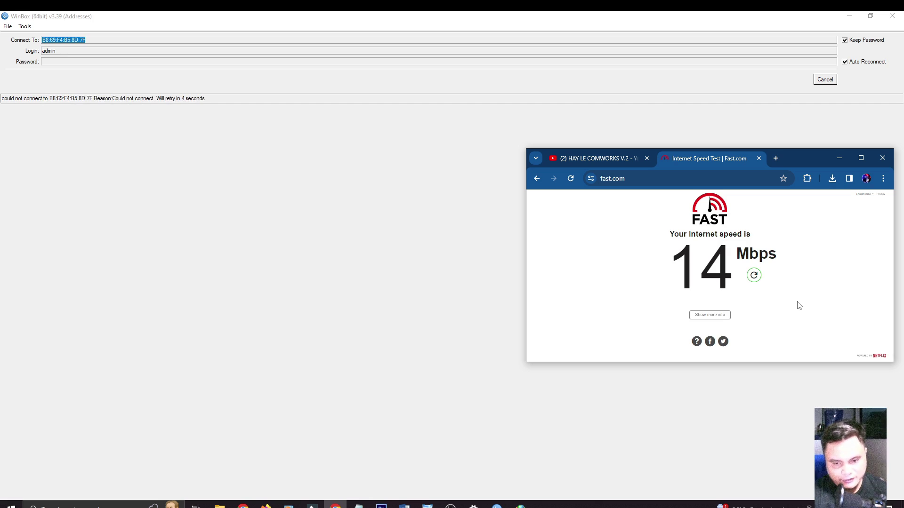
click(754, 275)
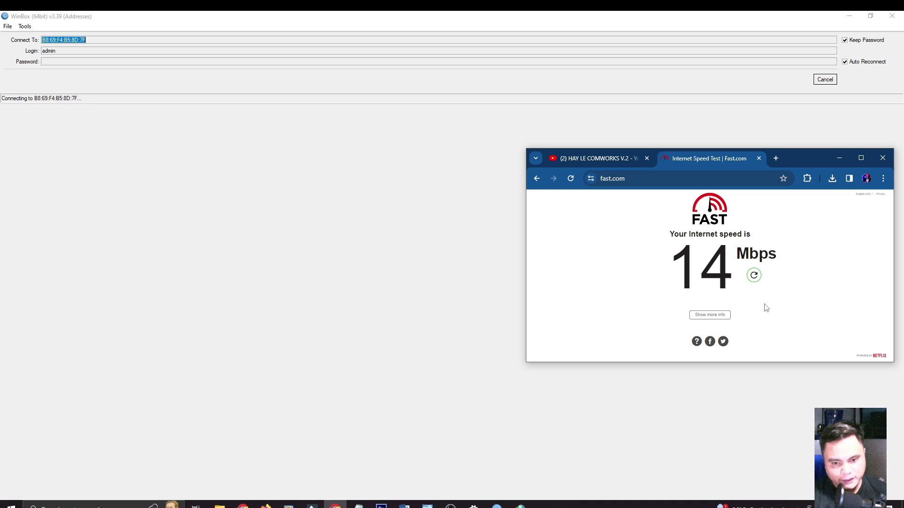
click(427, 506)
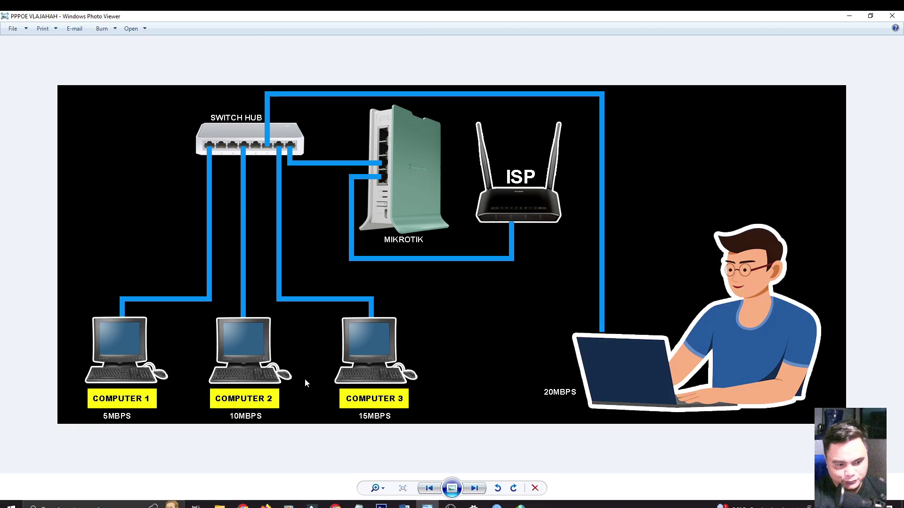